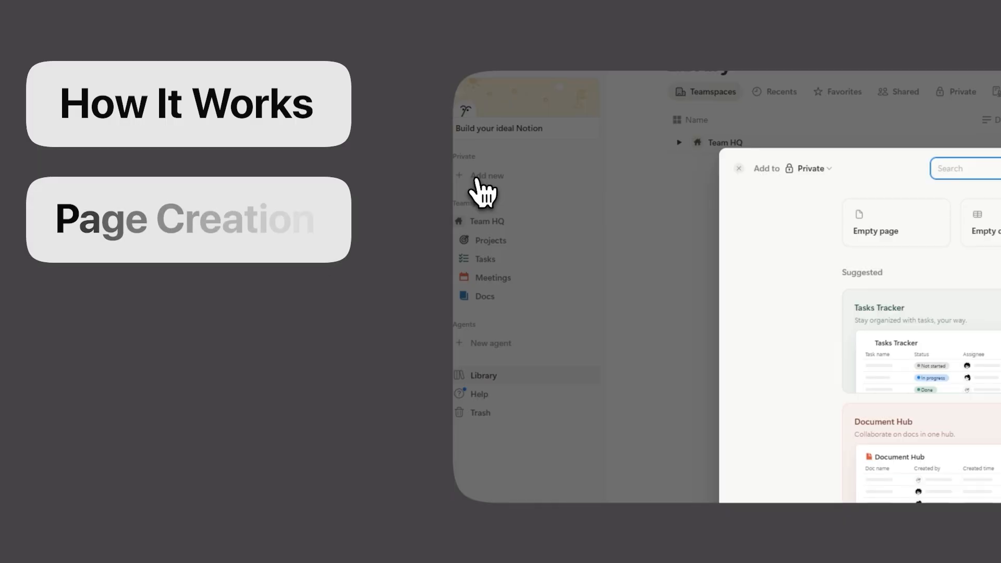
click(749, 218)
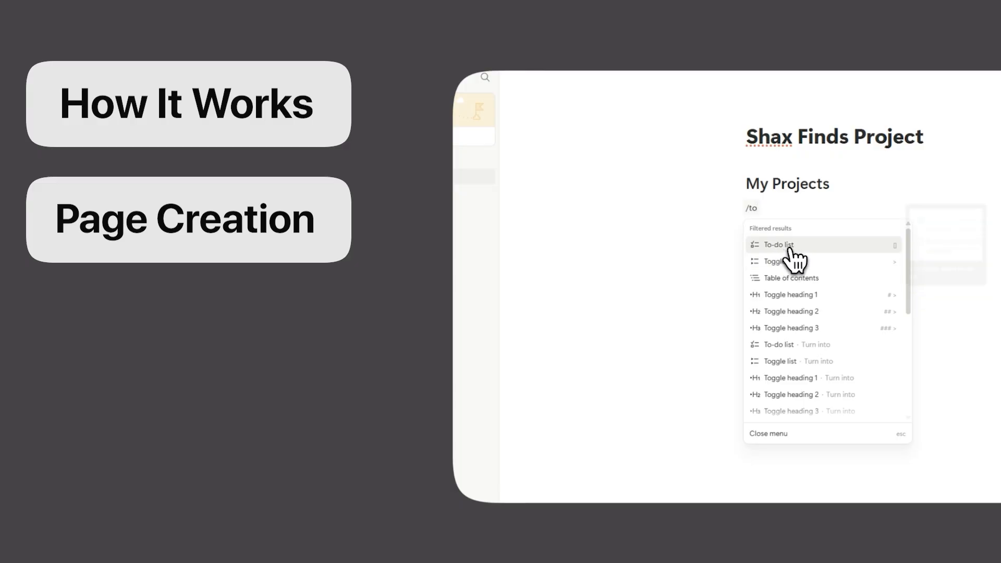
click(790, 249)
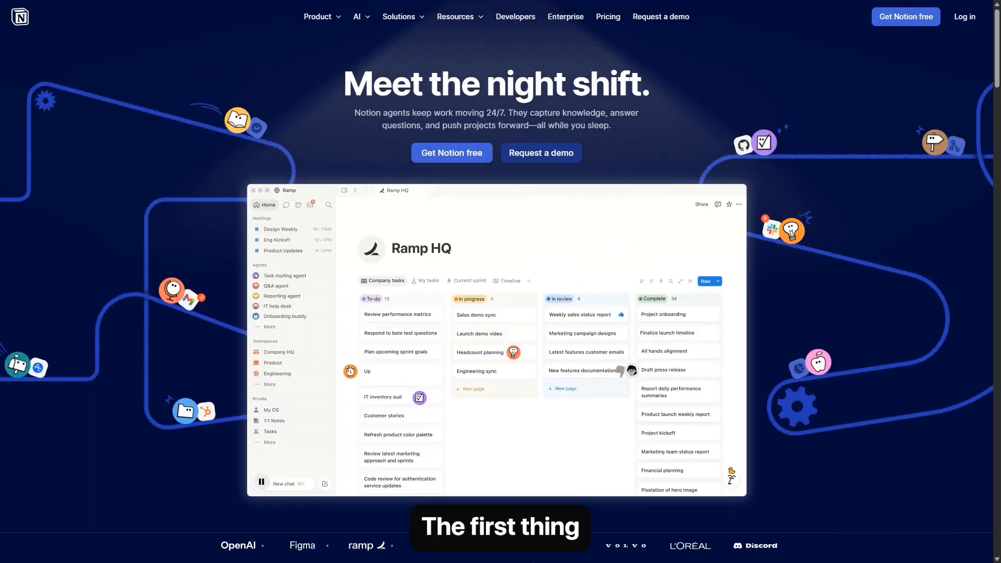
Sign up for the free Notion plan using an existing Google account.
click(457, 166)
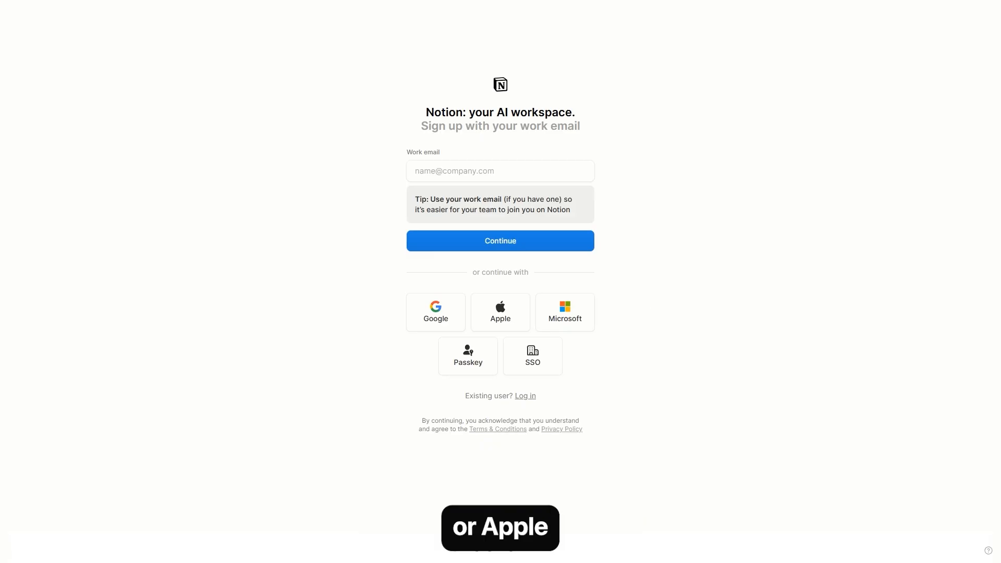
click(438, 318)
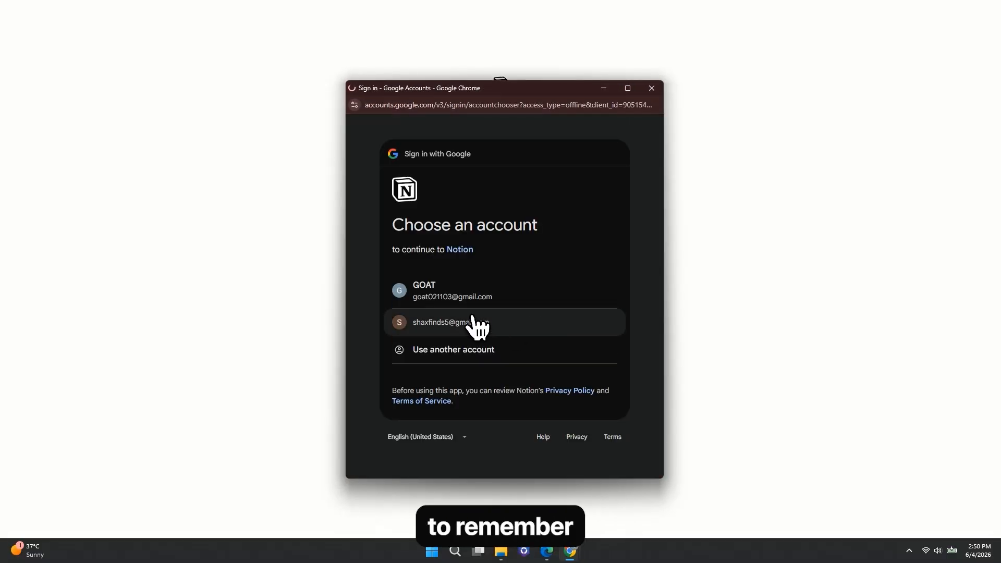
click(446, 301)
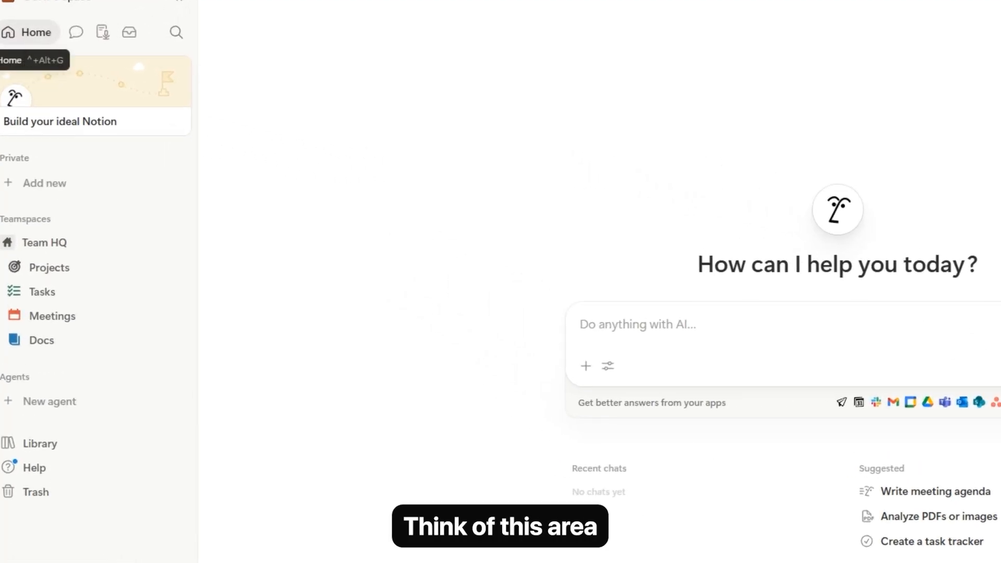
Examine the Home settings and the workspace switcher options, closing each again.
right_click(36, 39)
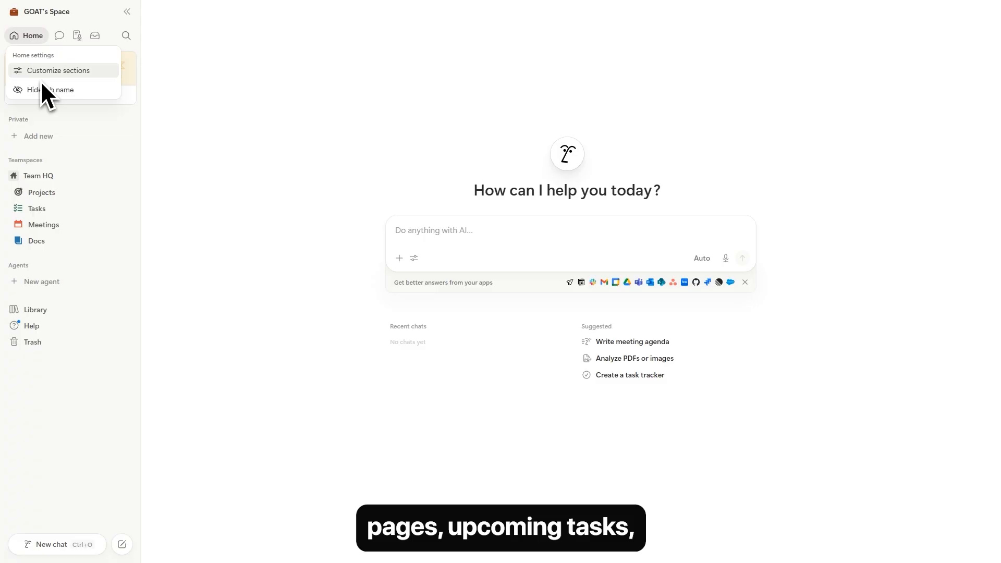
click(32, 42)
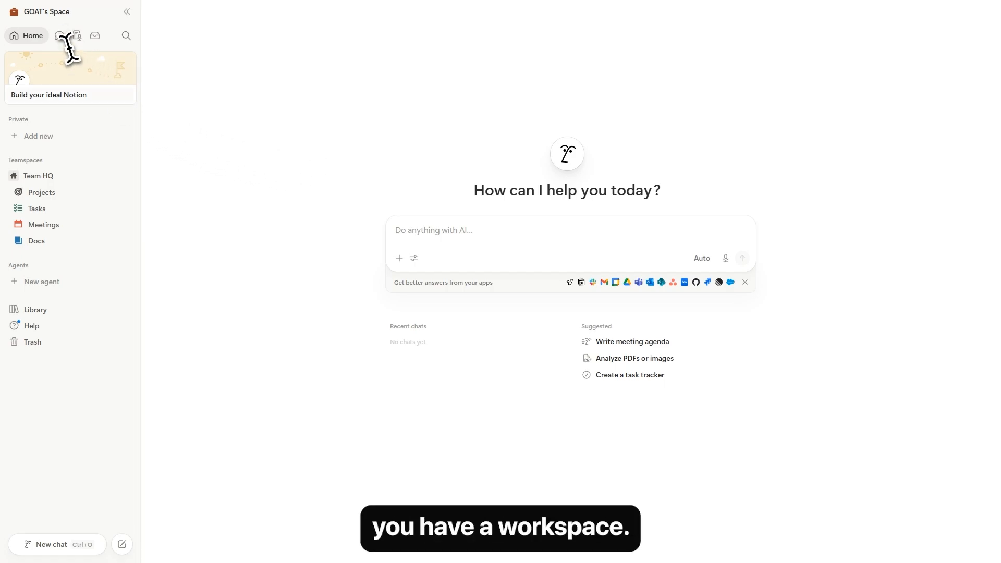
click(36, 14)
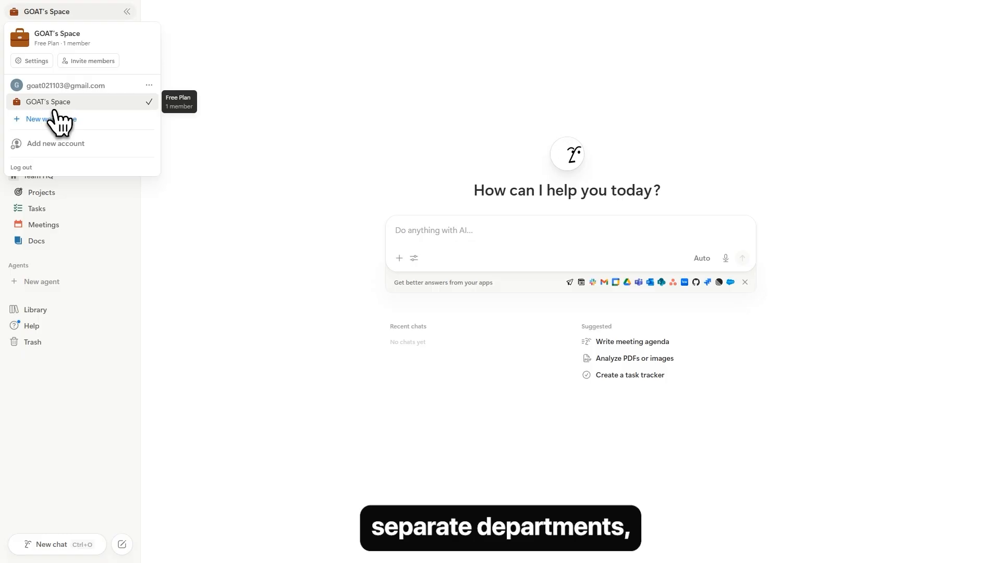
click(38, 13)
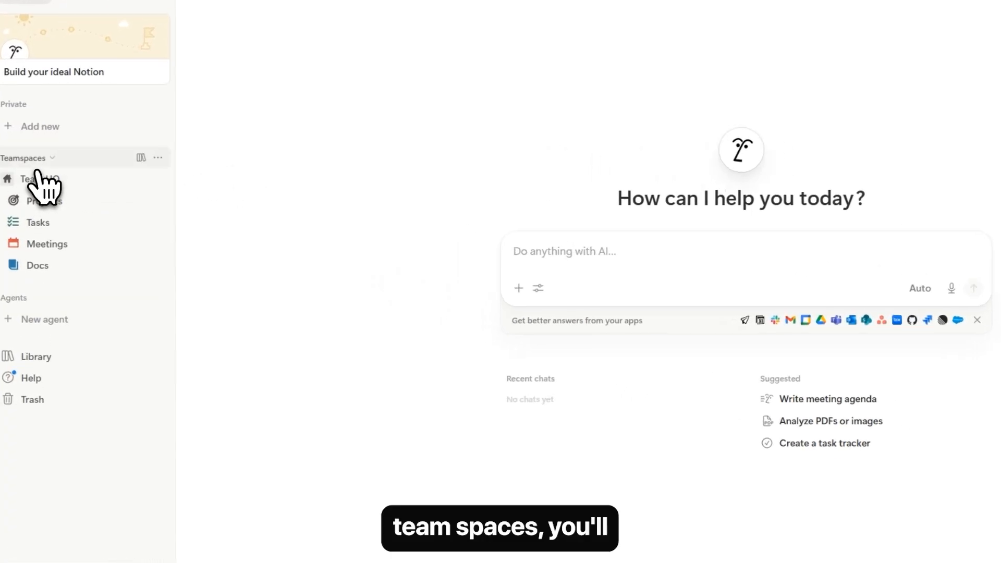
Collapse and re-expand the Teamspaces section, and open the Library listing all teamspaces.
click(36, 162)
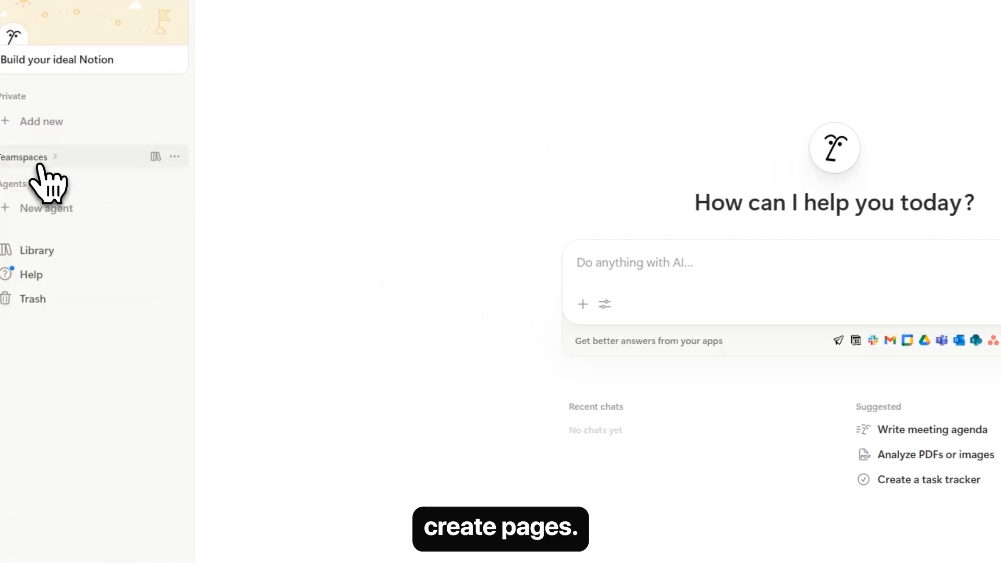
click(38, 163)
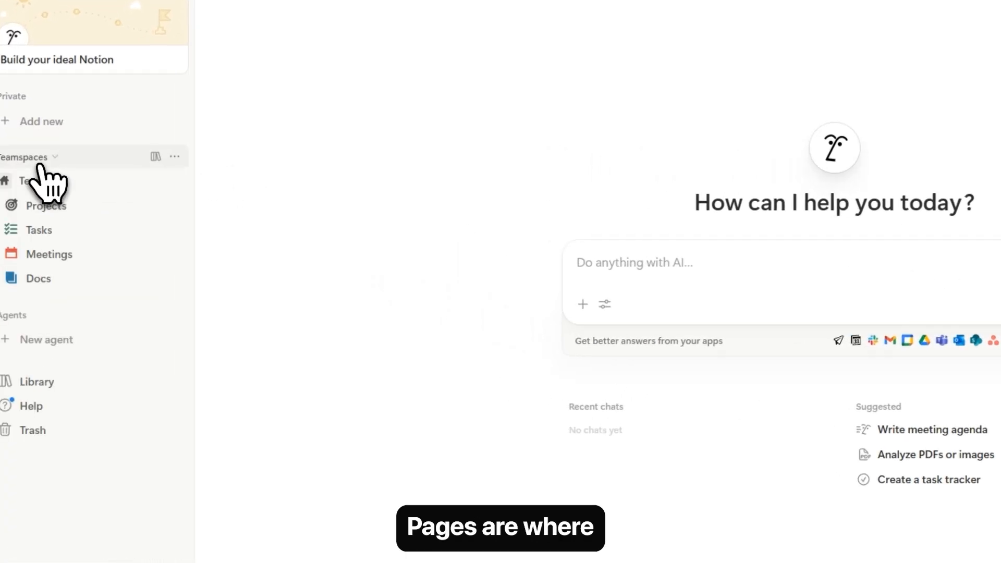
click(156, 160)
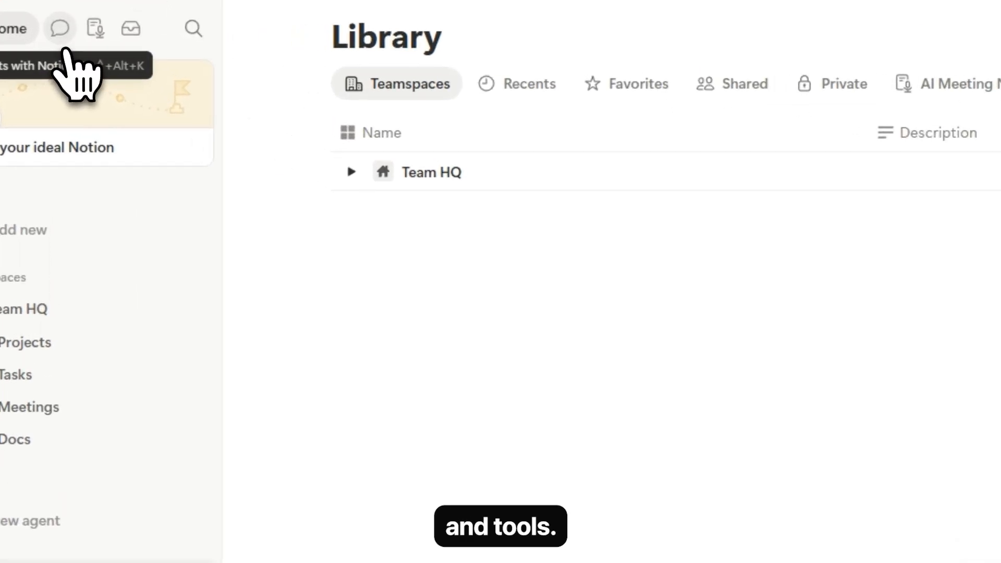
Look through the Chat, Meetings, Inbox and Search areas, and return to the Home sidebar.
click(64, 41)
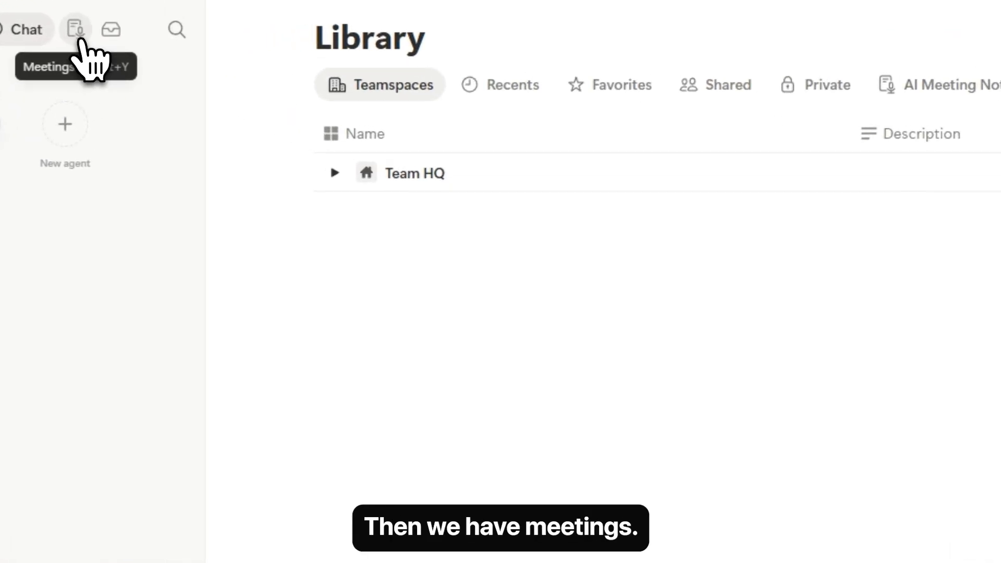
click(78, 31)
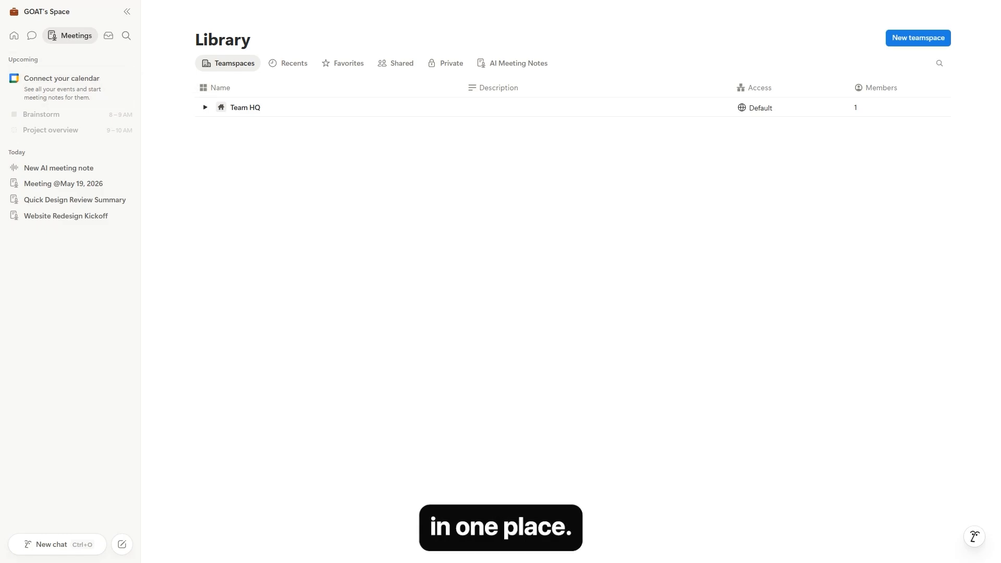
click(109, 36)
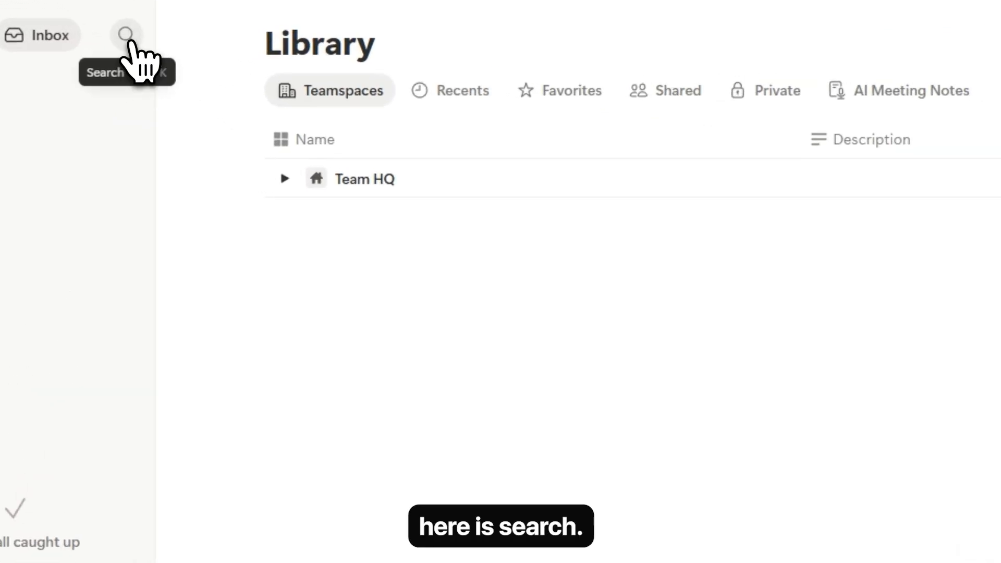
click(126, 36)
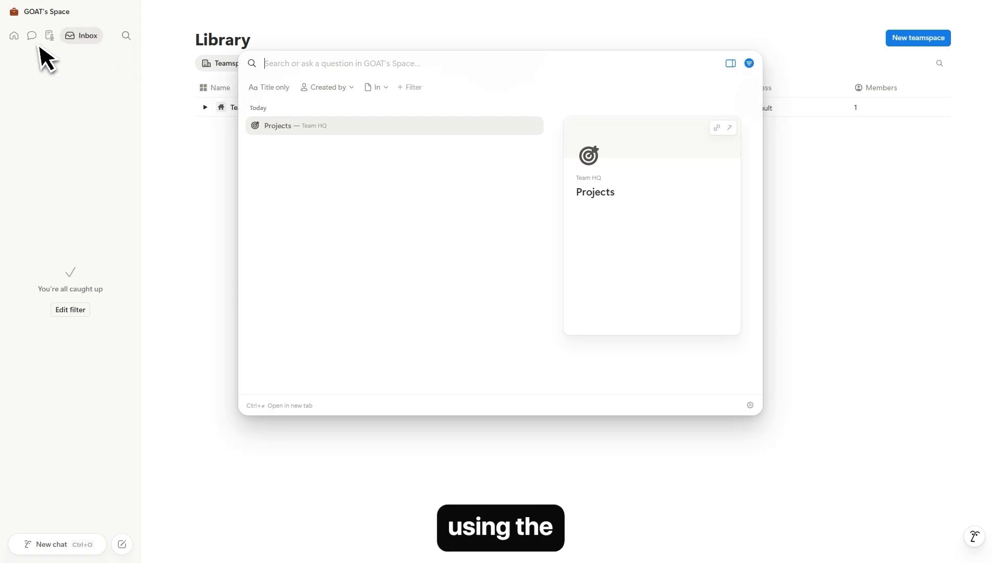
click(20, 42)
click(19, 42)
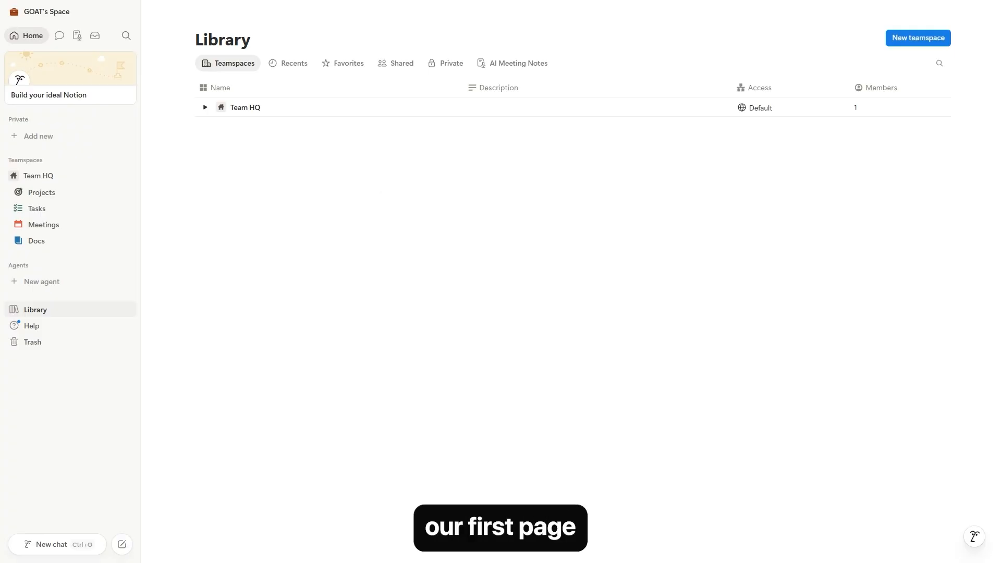
Create an empty private page and title it "Shax Finds Project".
click(28, 137)
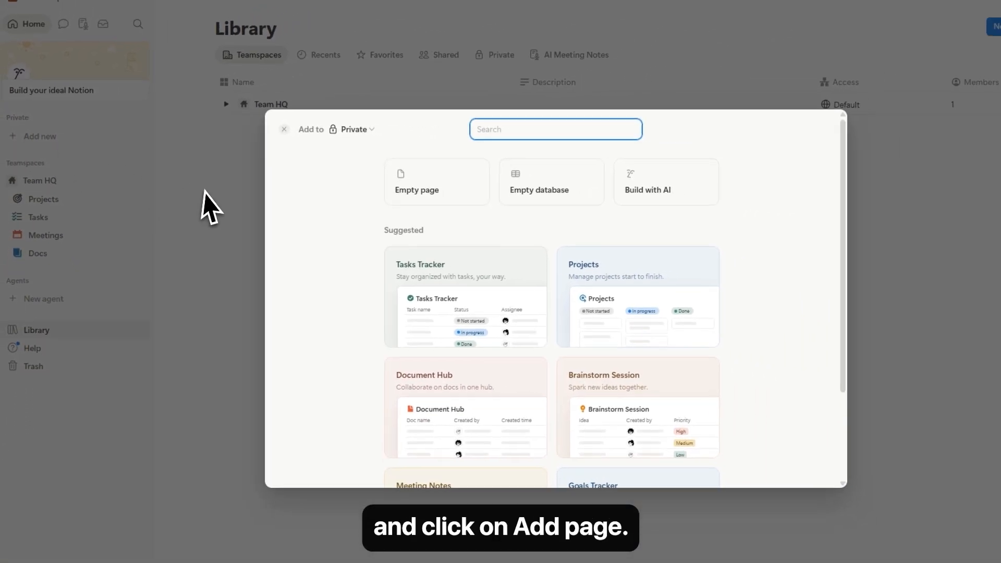
click(566, 214)
click(387, 187)
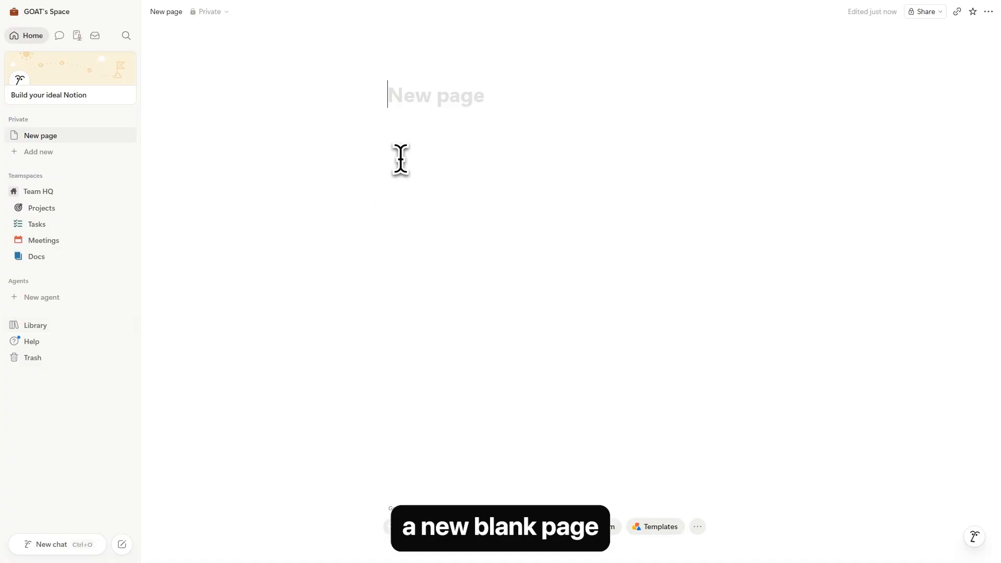
text(S)
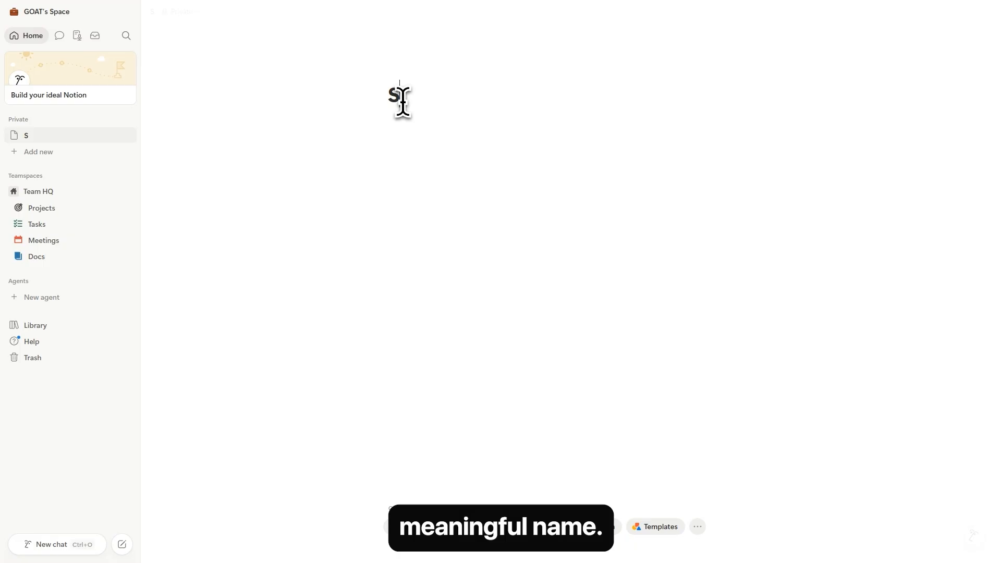
text(hax F)
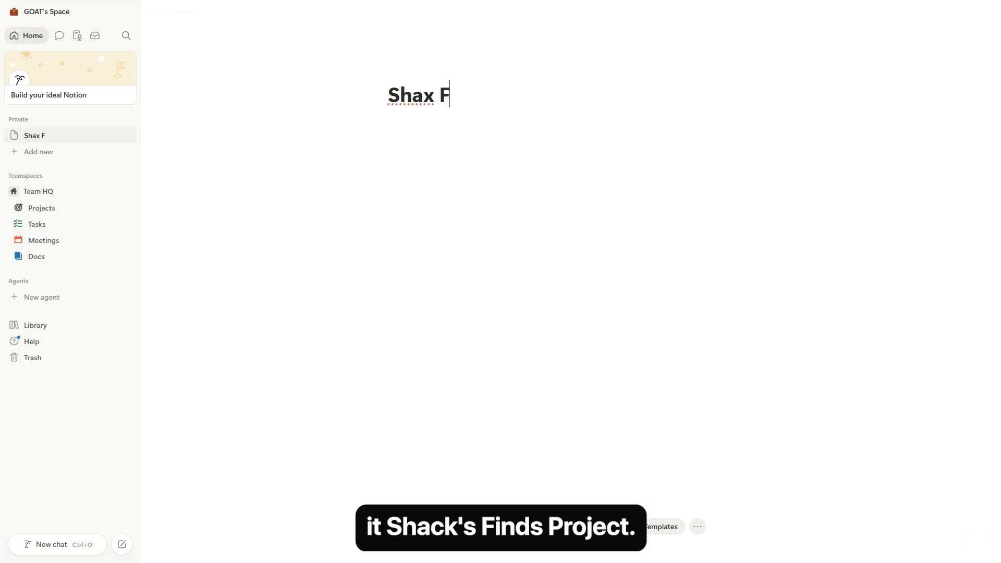
text(inds Pr)
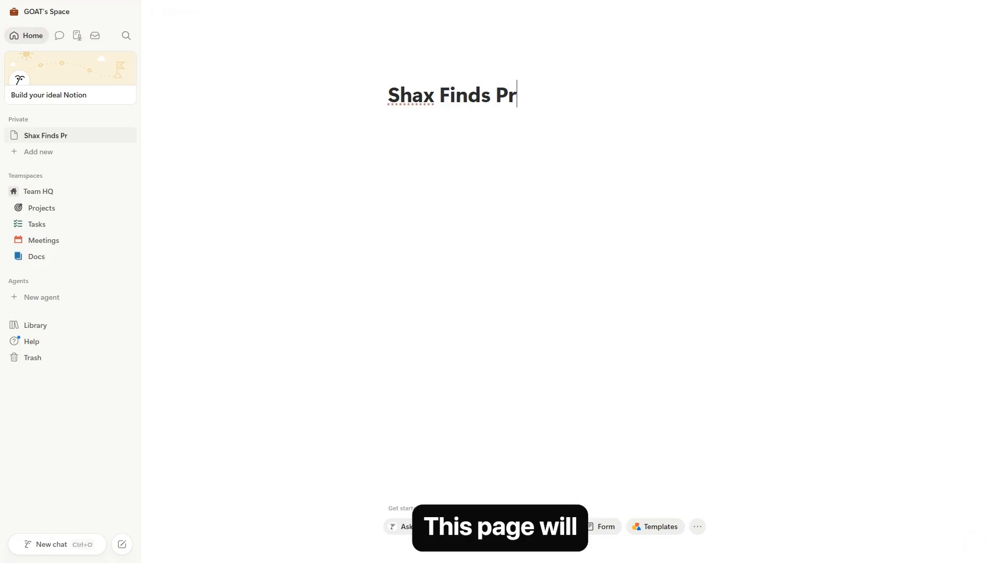
text(oject)
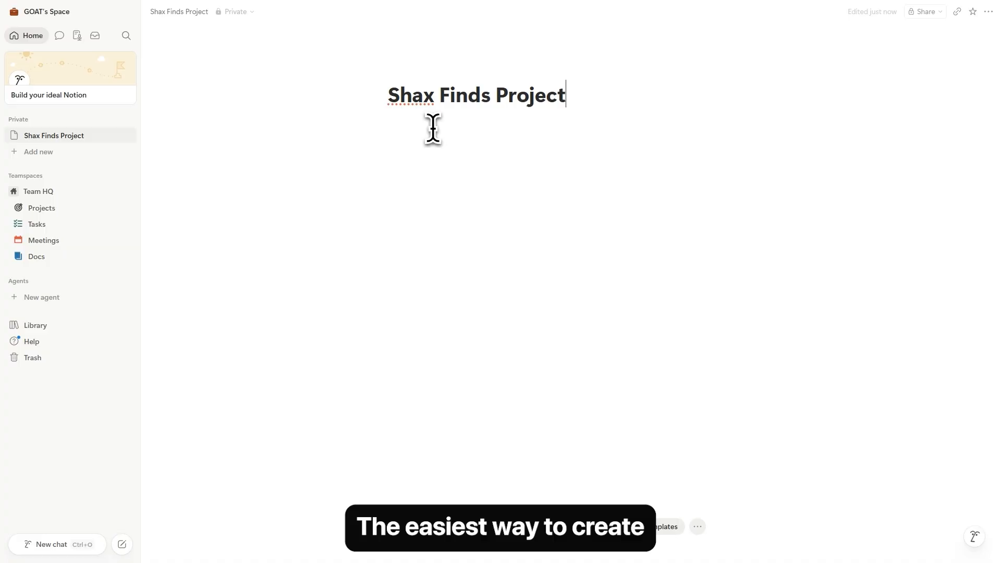
Add a Heading 1 block reading "My Projects" below the page title.
click(412, 127)
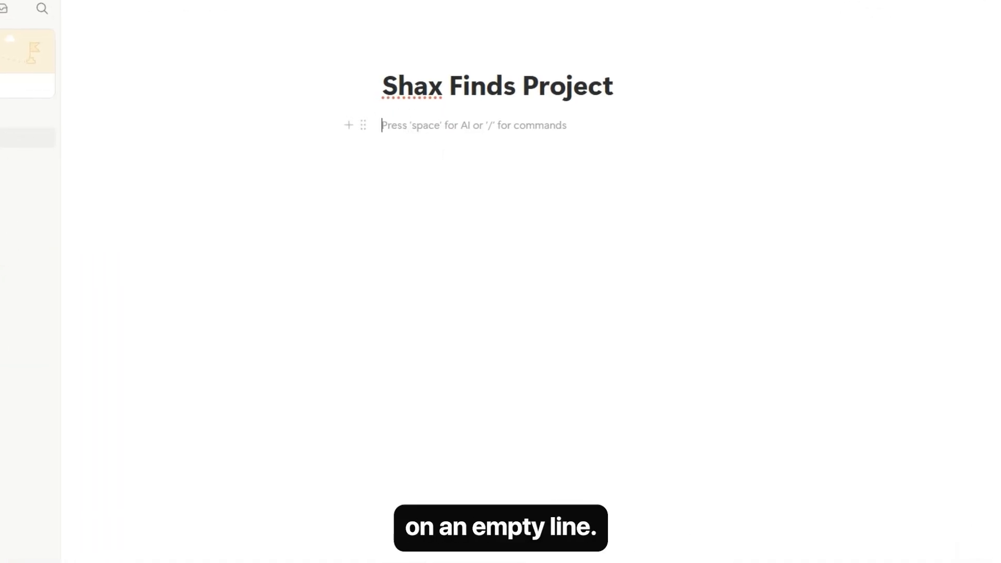
text(/)
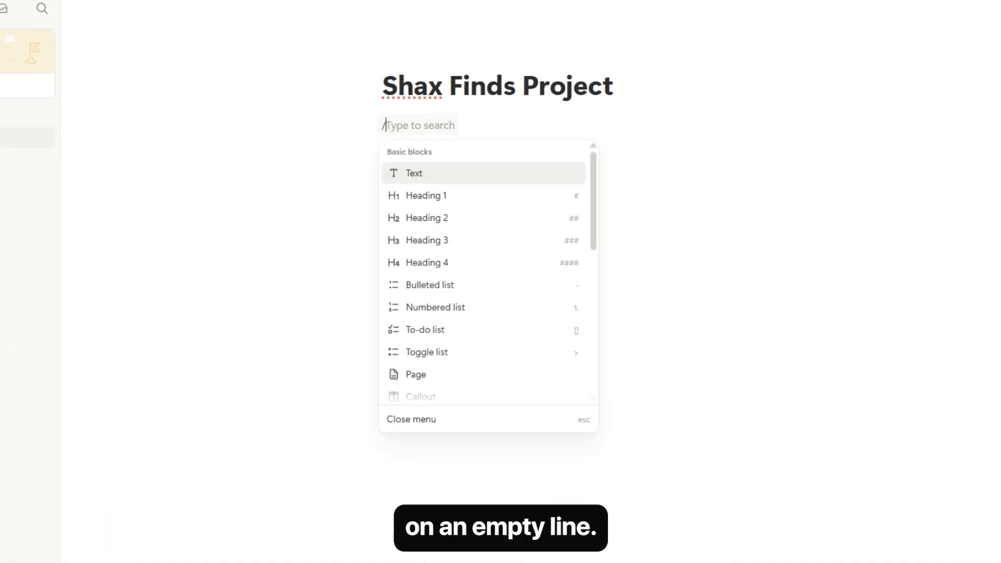
click(432, 199)
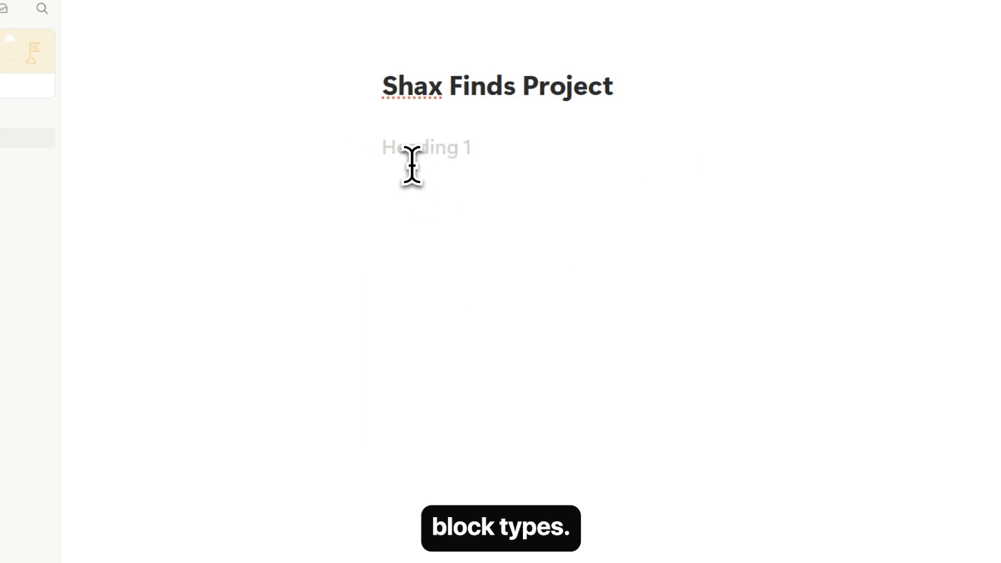
text(My Pr)
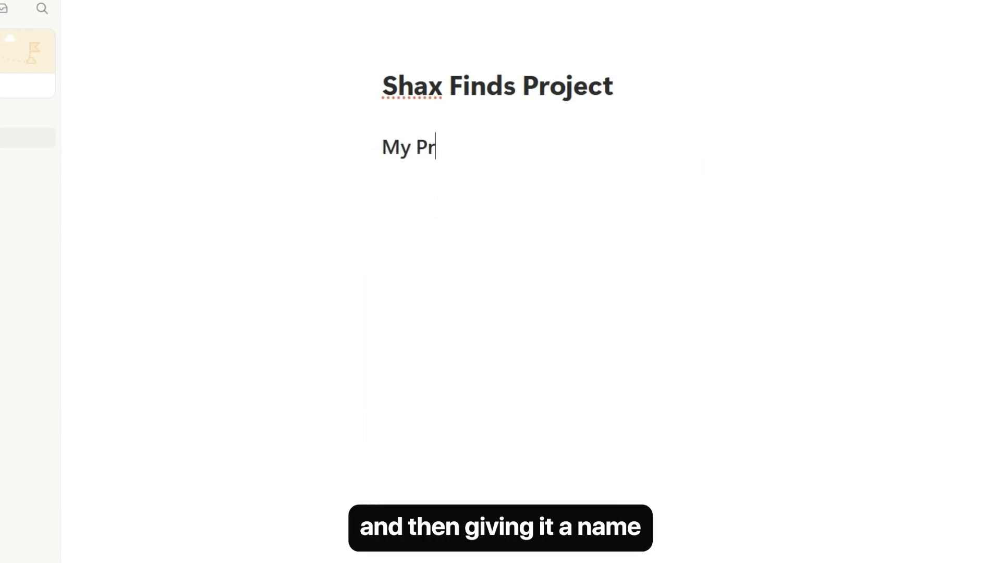
text(ojects)
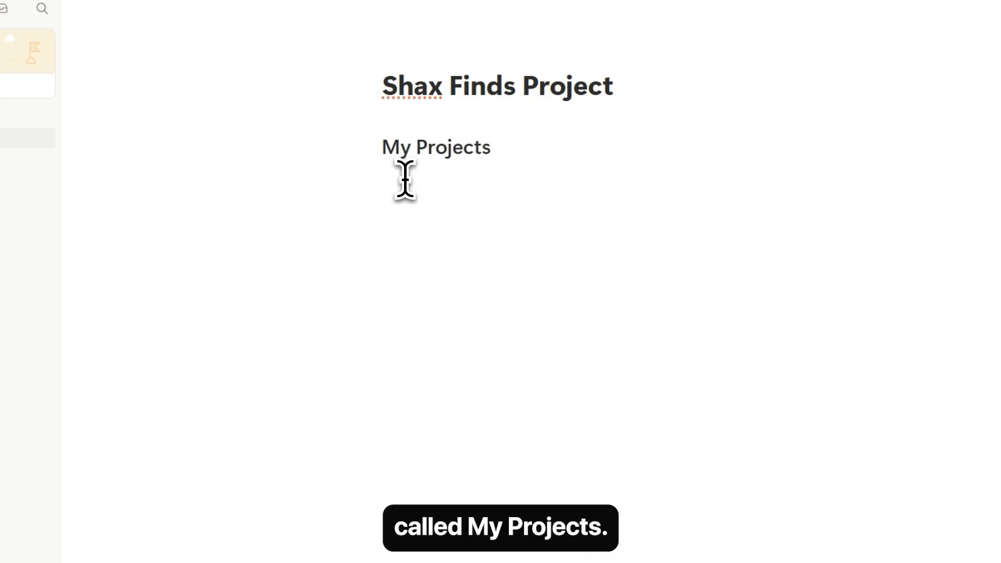
Add a to-do list under the My Projects heading with the items "Notion Tutorial" and "Shax's List".
key(Return)
text(/)
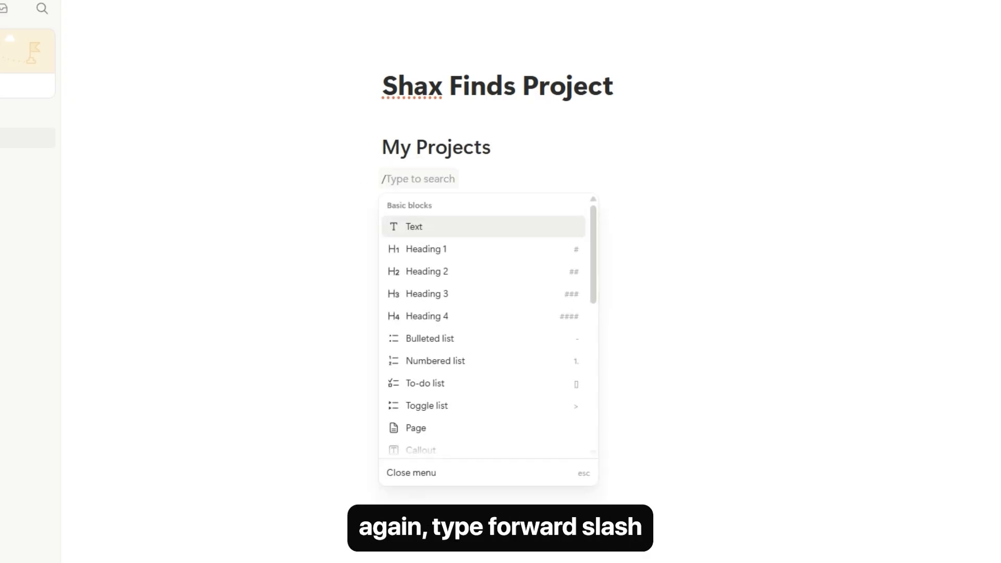
text(to)
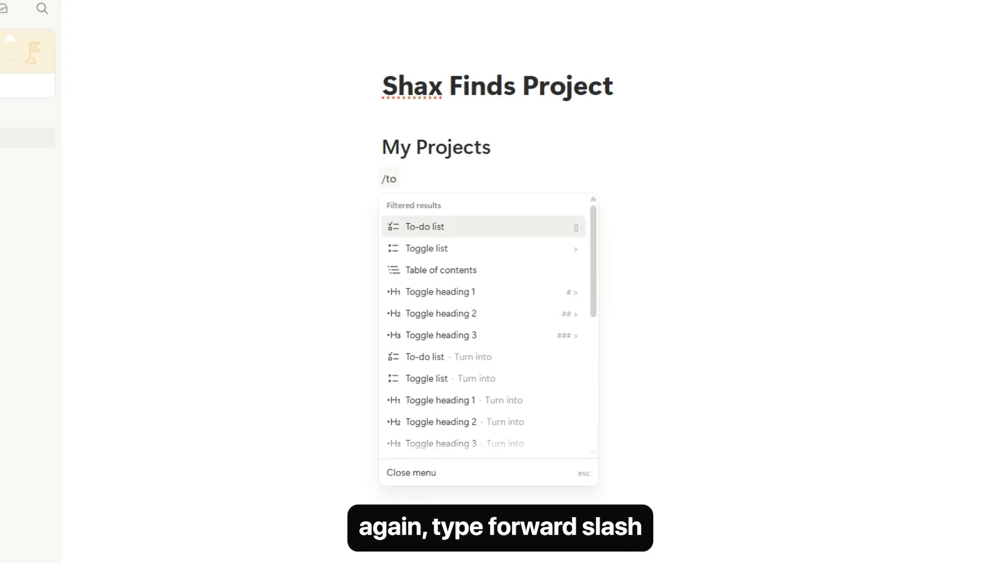
click(438, 231)
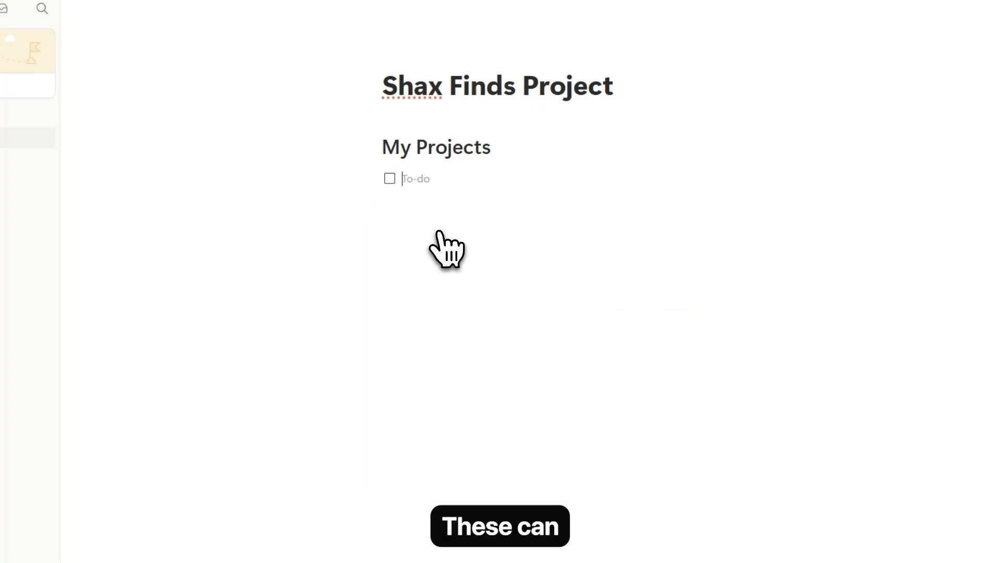
text(Notion Tutorial)
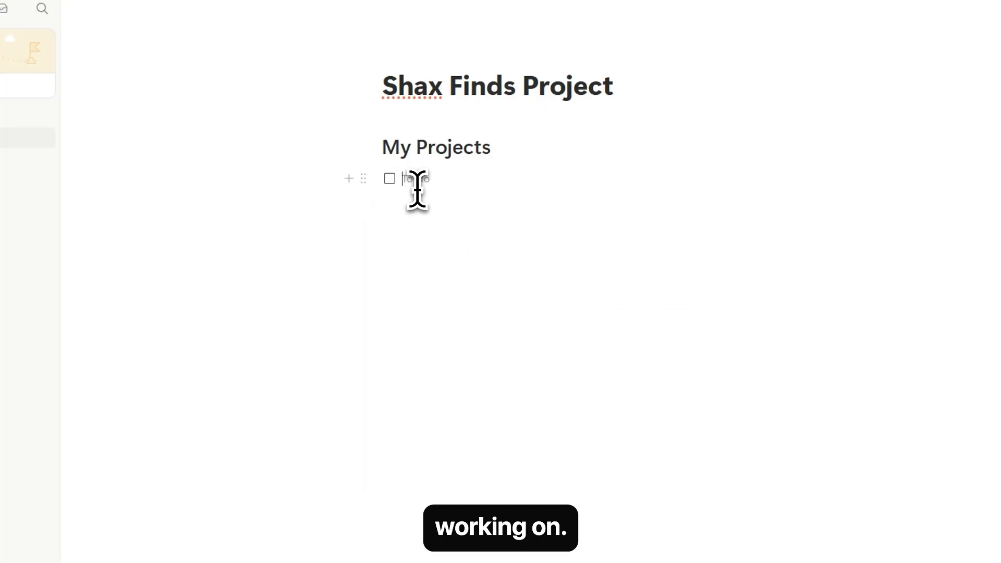
key(Return)
text(Shax's List)
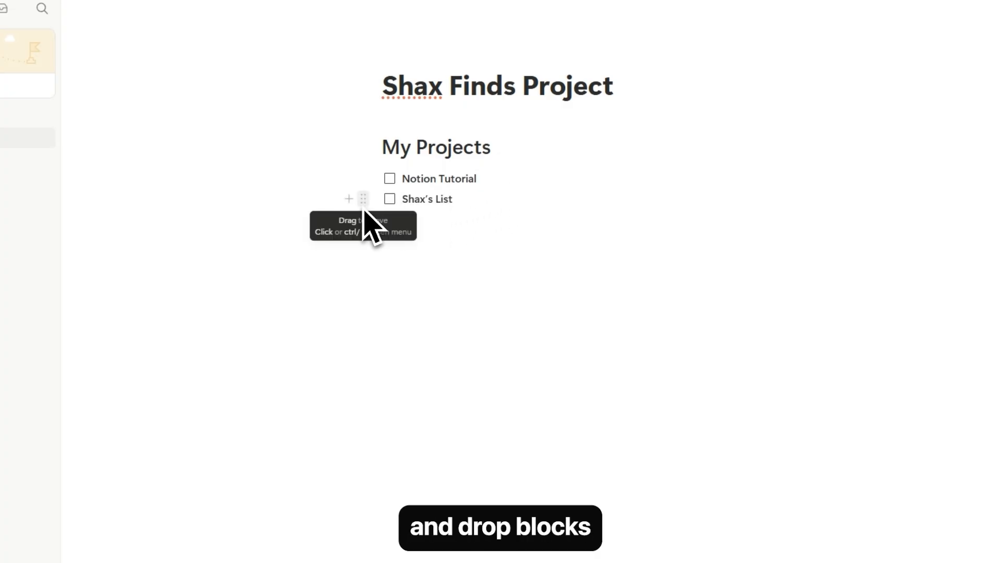
Move the "Shax's List" to-do beside "Notion Tutorial" to form a second column, and deselect it.
mouse_move(364, 208)
mouse_down()
mouse_move(363, 185)
mouse_move(363, 206)
mouse_move(361, 197)
mouse_move(523, 209)
mouse_move(717, 183)
mouse_move(878, 185)
mouse_up()
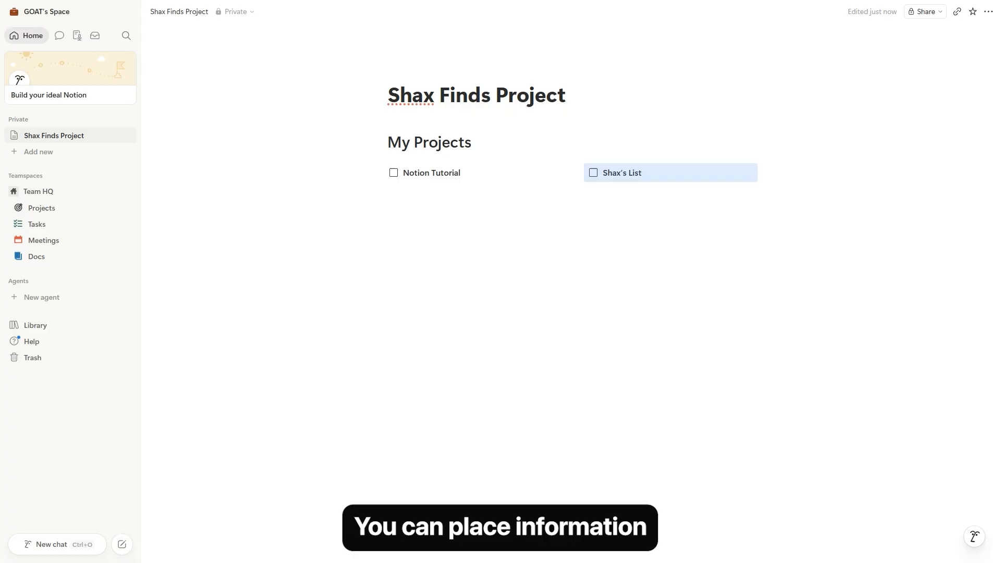
click(529, 216)
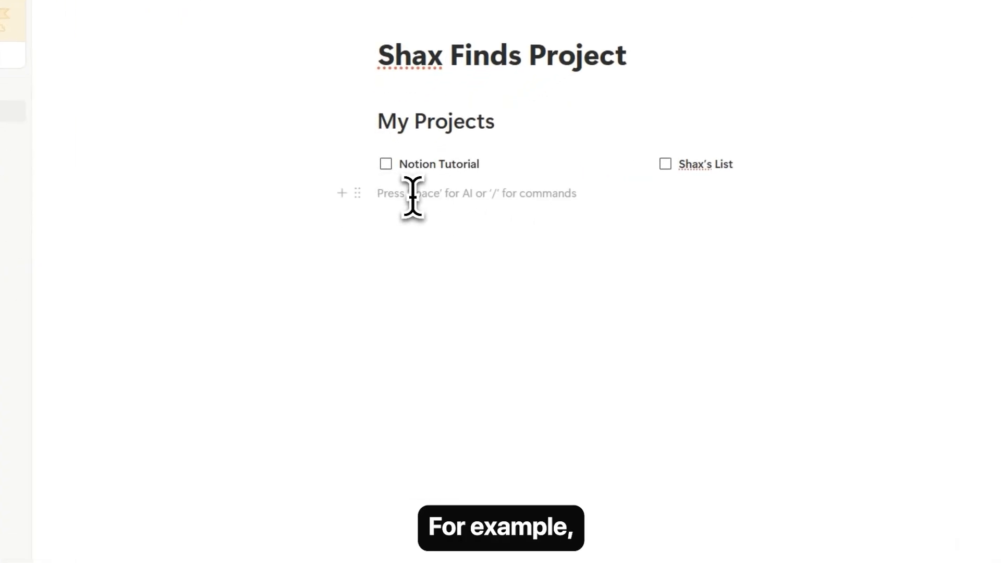
Add a numbered list block under the "Notion Tutorial" to-do and insert an inline database below it.
text(/)
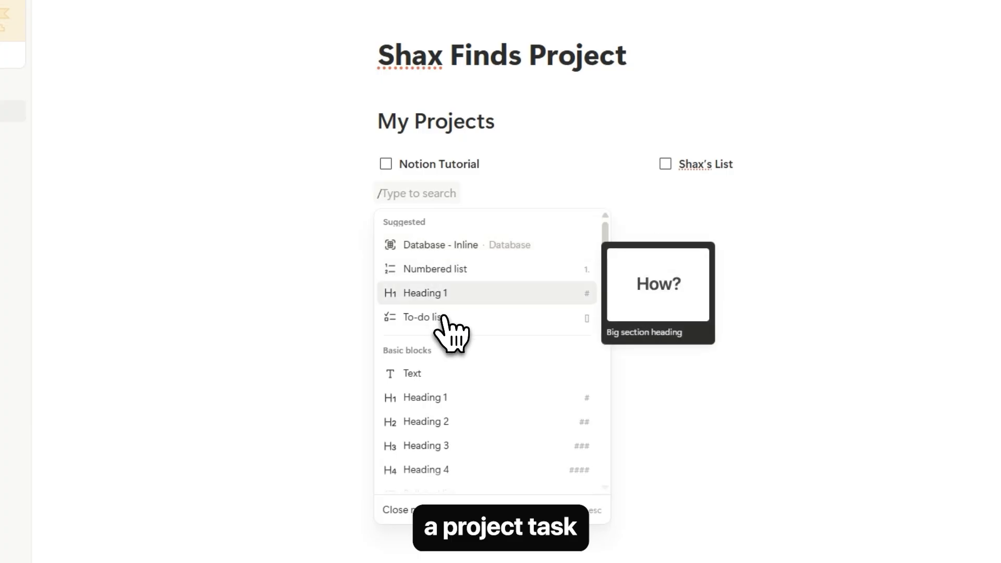
click(436, 274)
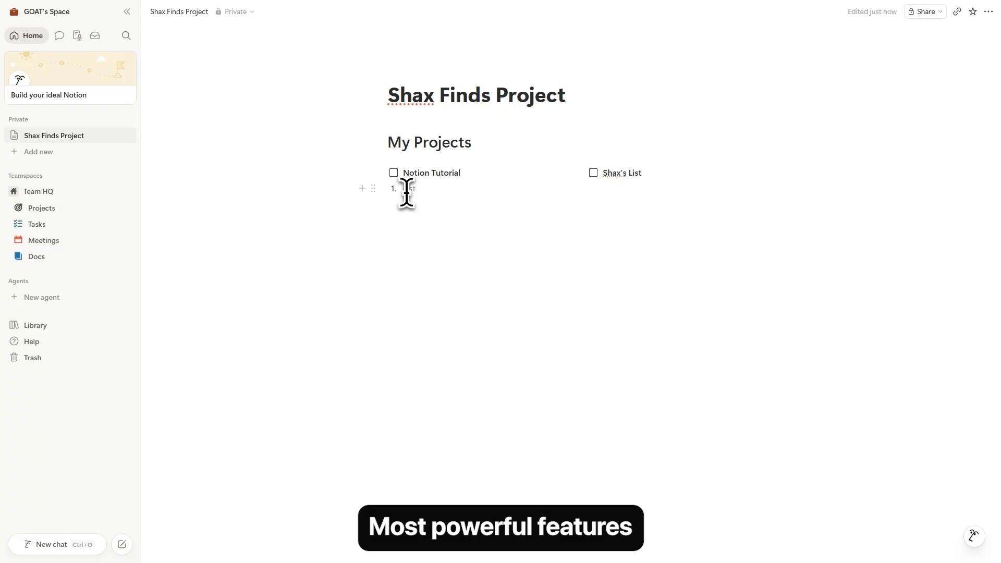
text(/)
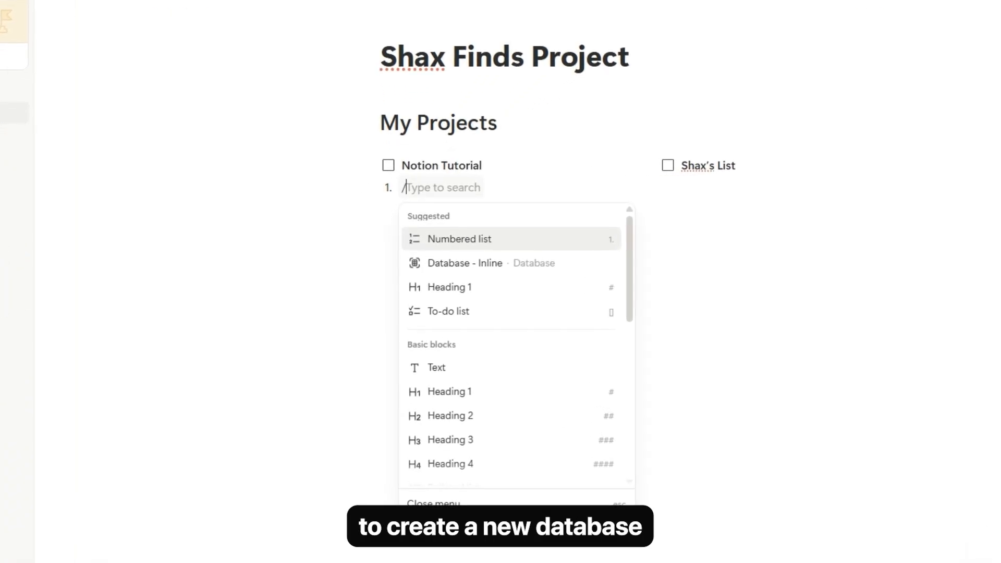
text(db)
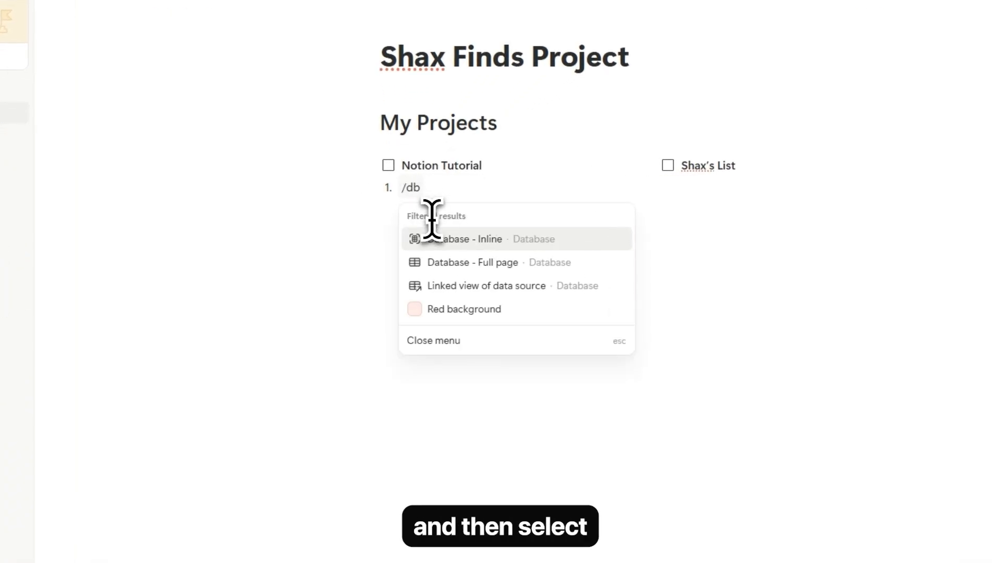
click(446, 243)
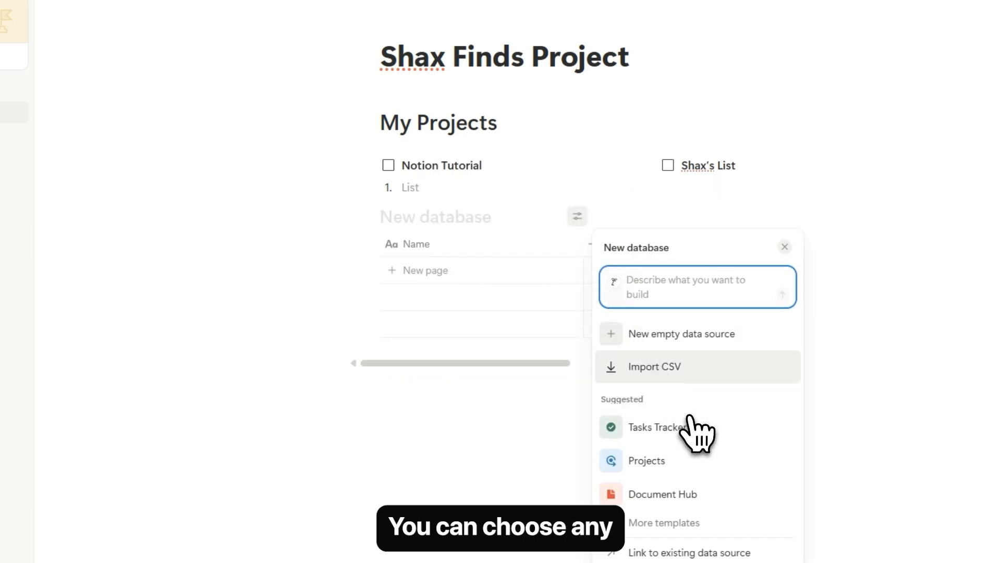
Set up the new database from the Tasks Tracker template with the Attach file feature enabled, keeping the preselected views.
mouse_move(655, 431)
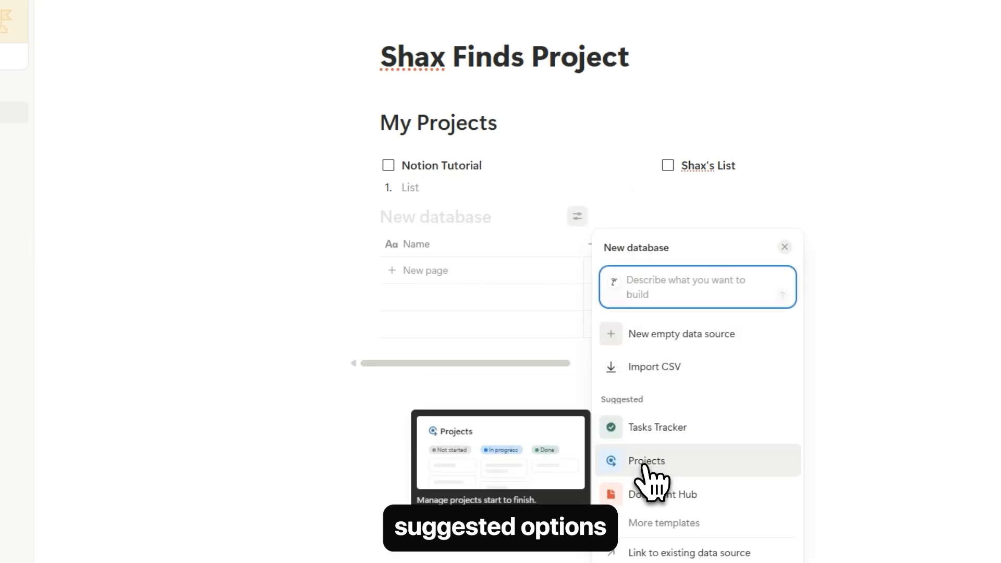
mouse_move(663, 489)
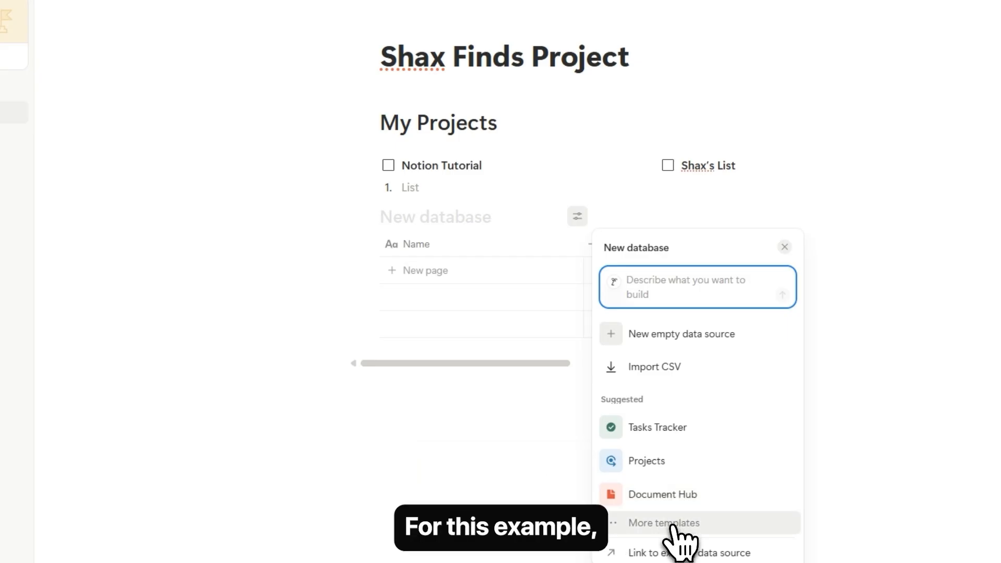
mouse_move(654, 454)
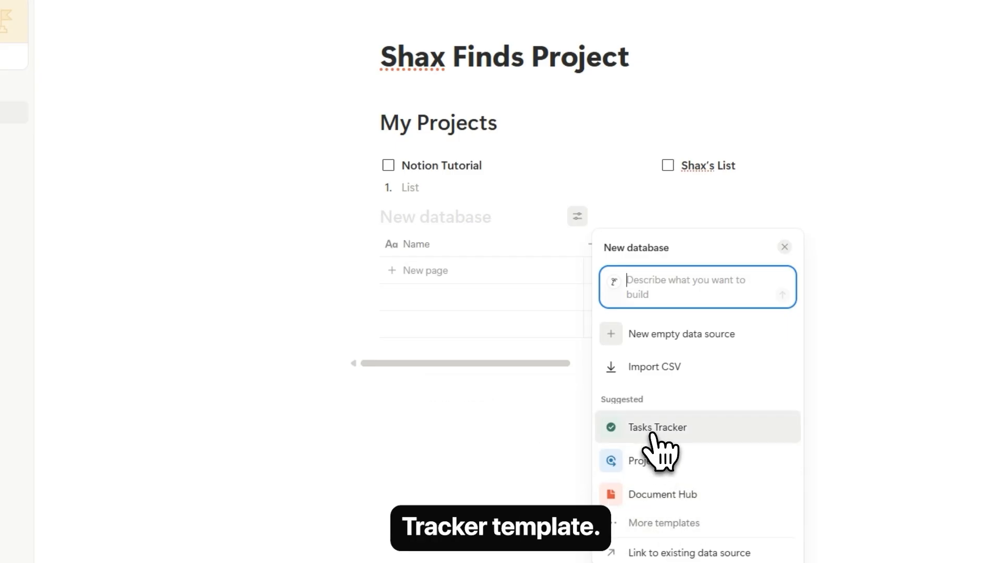
click(656, 432)
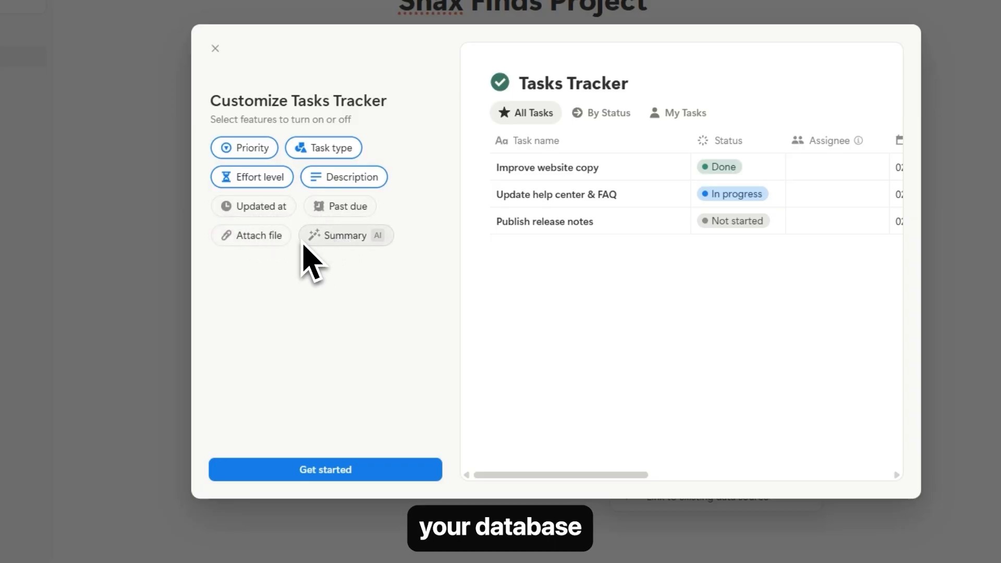
click(254, 237)
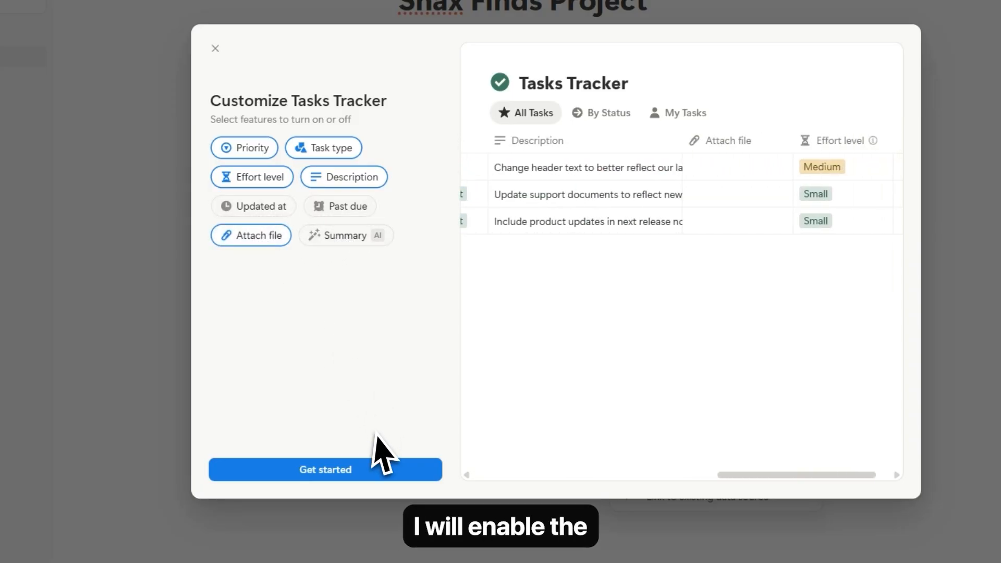
click(334, 475)
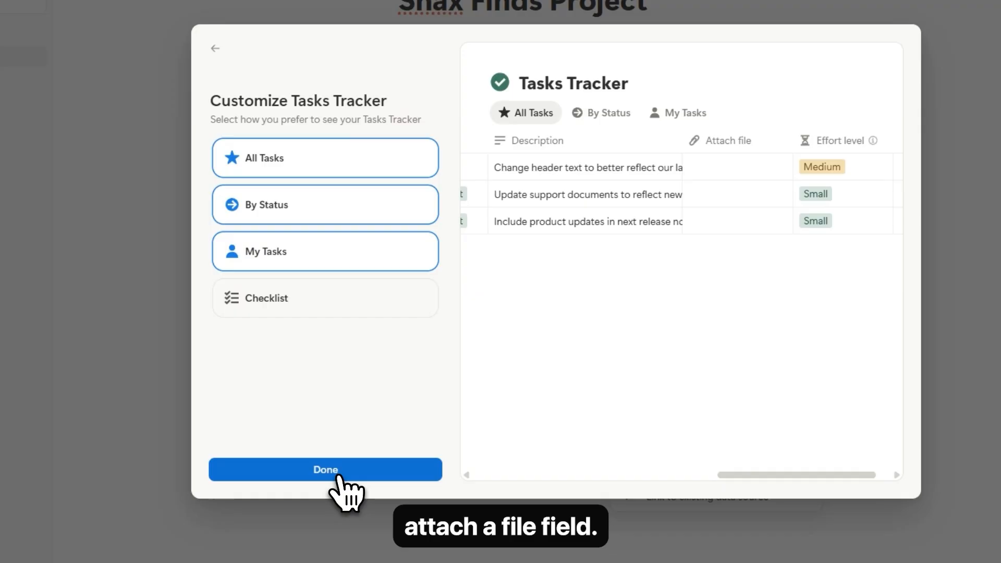
click(339, 475)
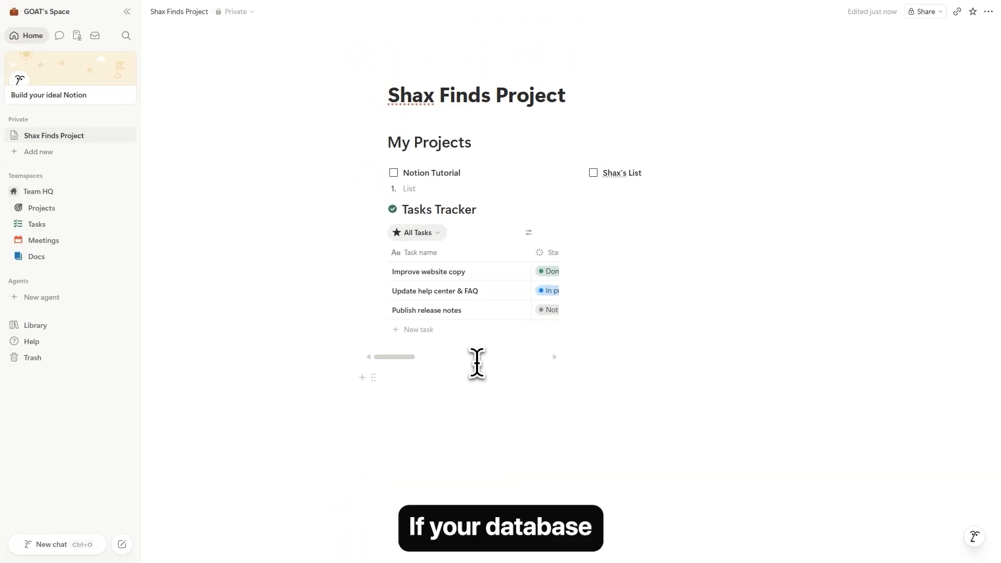
Move the Tasks Tracker database out of the narrow column so it spans the page width, and deselect it.
drag(375, 215, 570, 393)
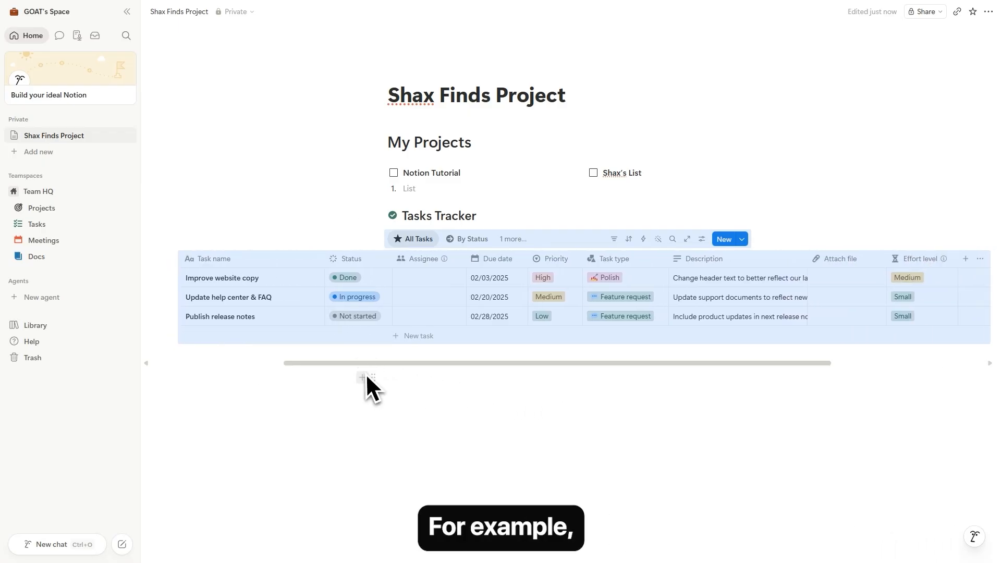
click(313, 229)
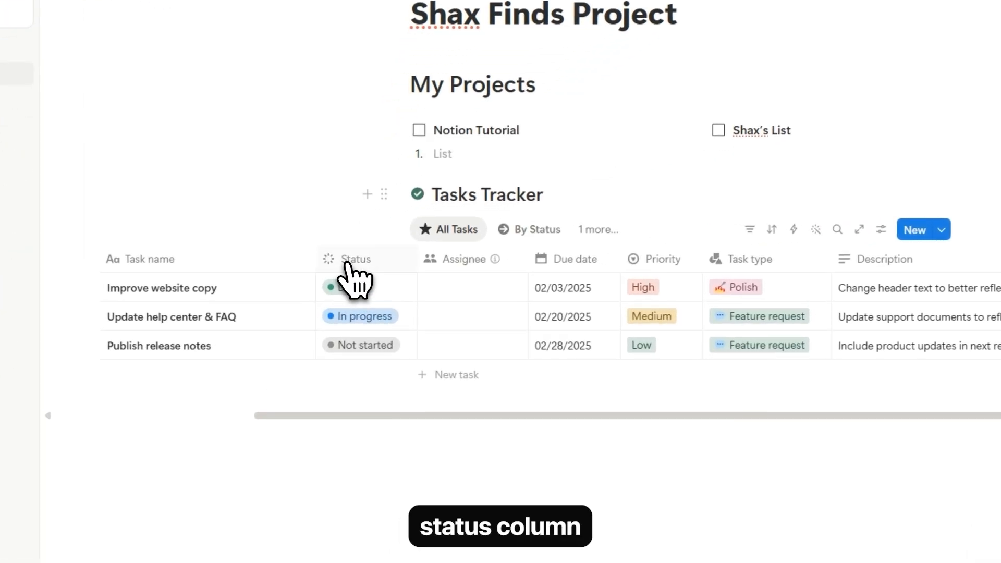
Add an "In Review" option to the In progress group of the Status property and colour it purple.
click(346, 265)
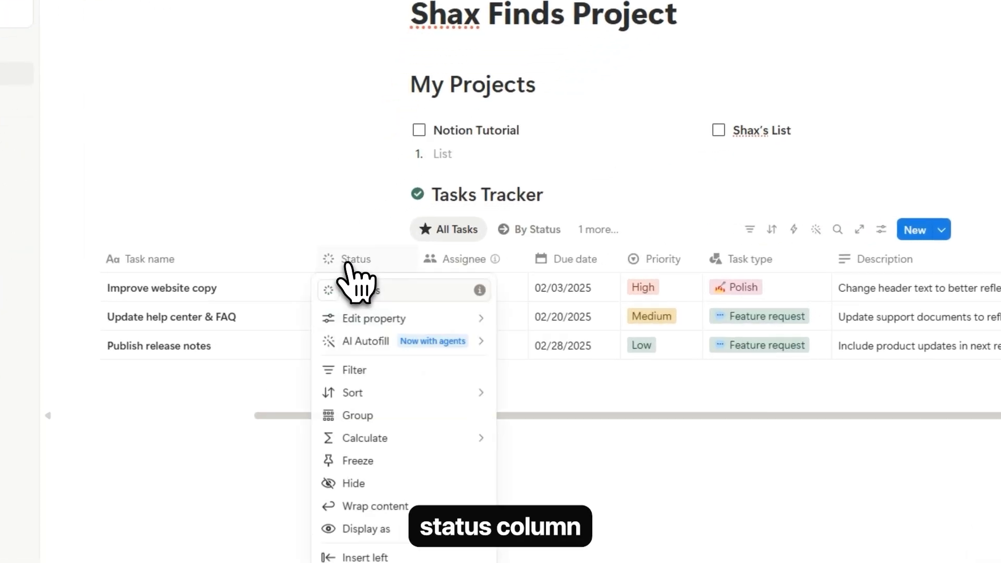
mouse_move(370, 320)
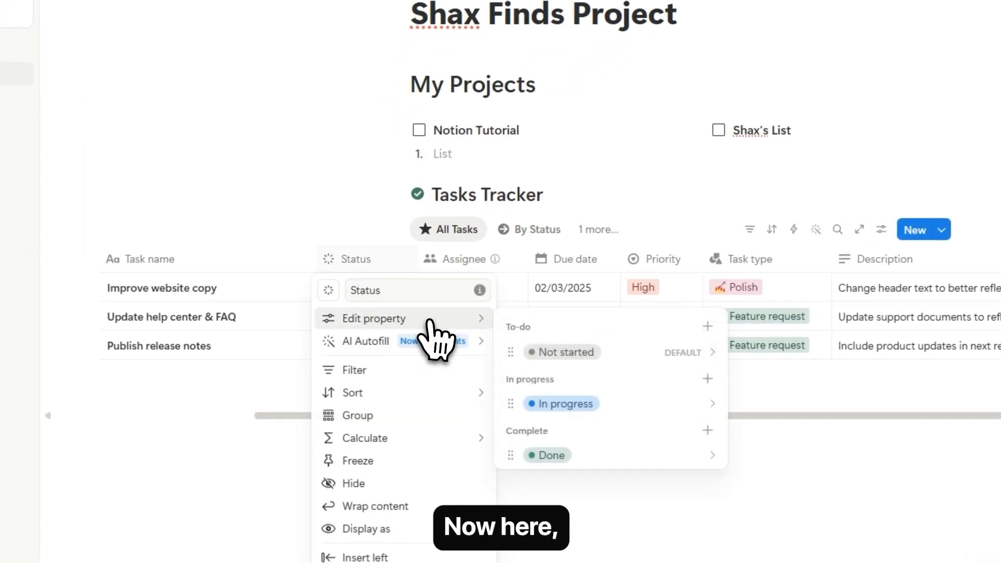
click(710, 381)
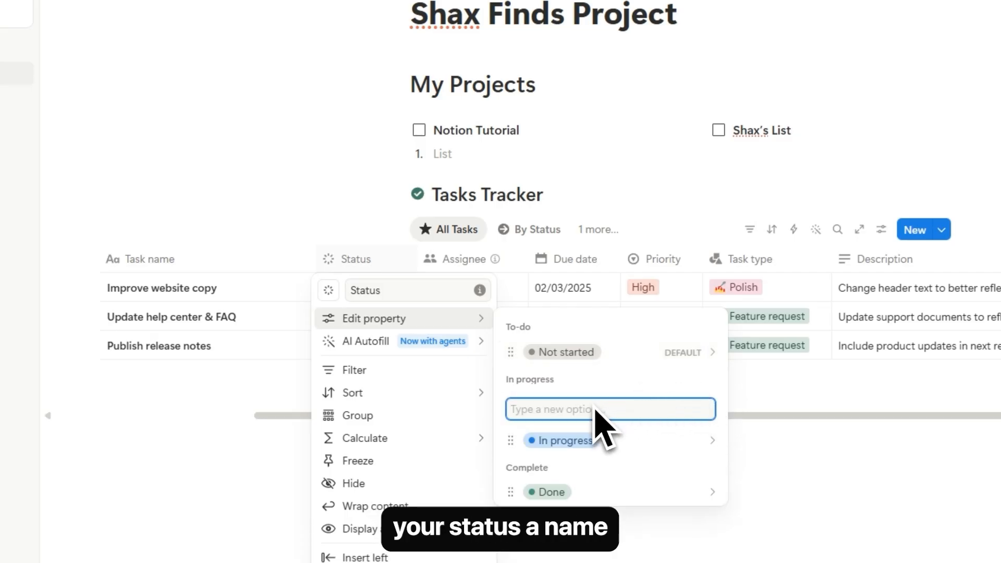
key(Return)
click(567, 405)
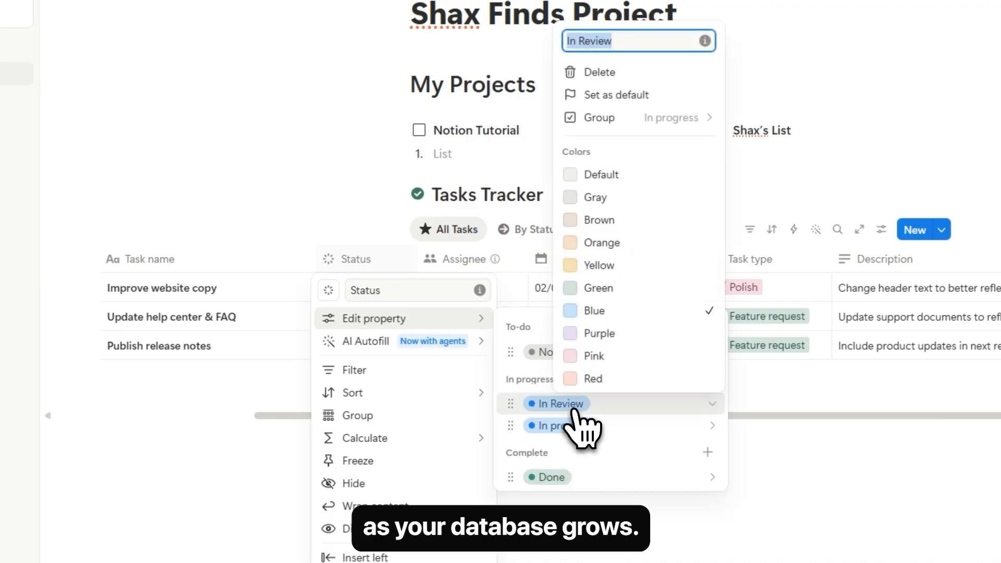
click(580, 335)
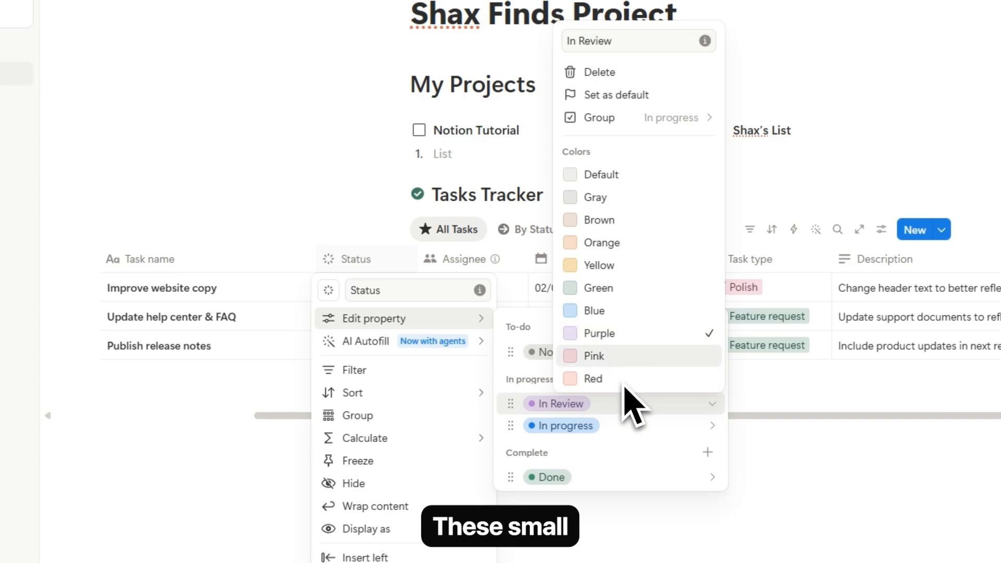
click(524, 384)
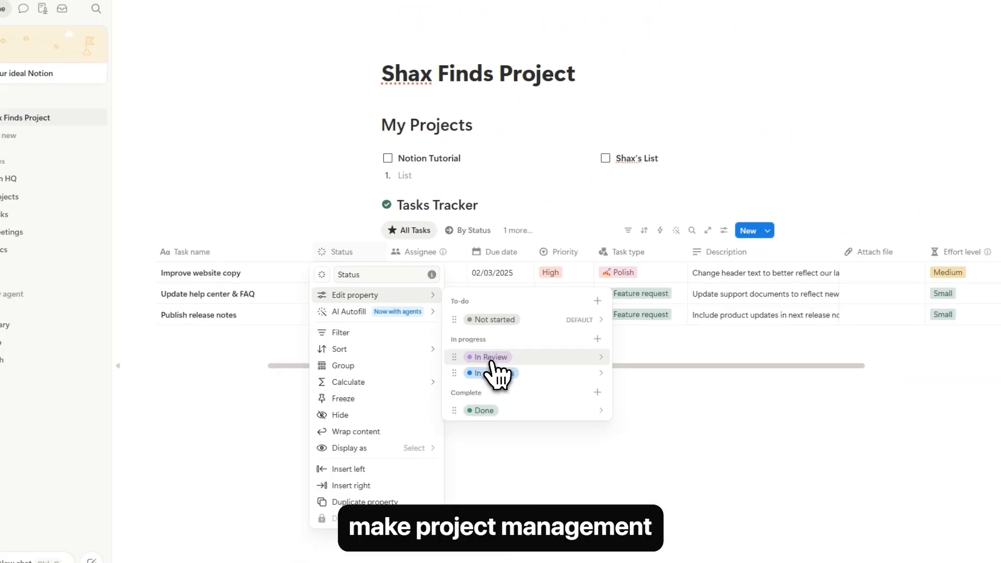
key(Escape)
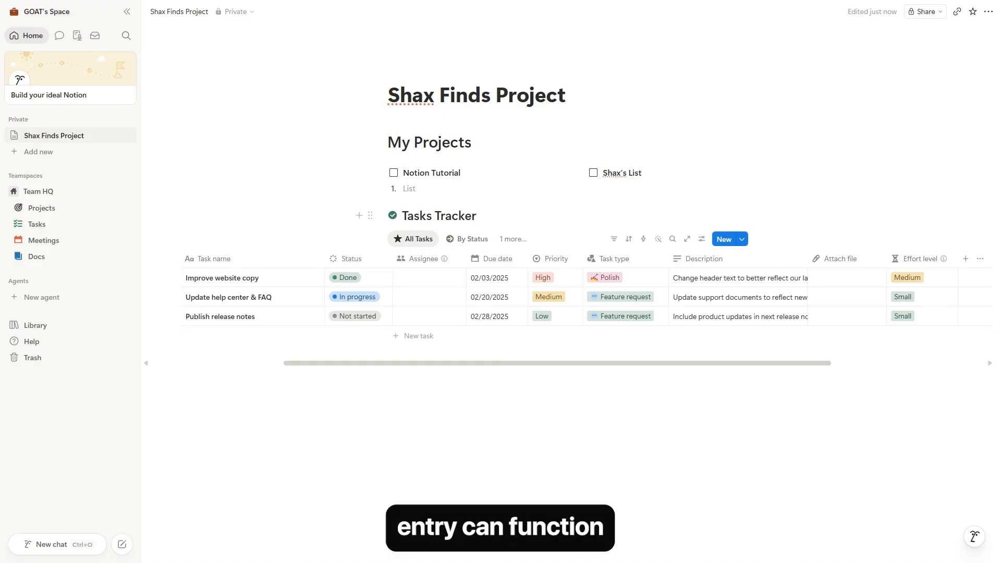
Rename the "Improve website copy" task to "Youtube Tutorial" and open its page.
click(234, 280)
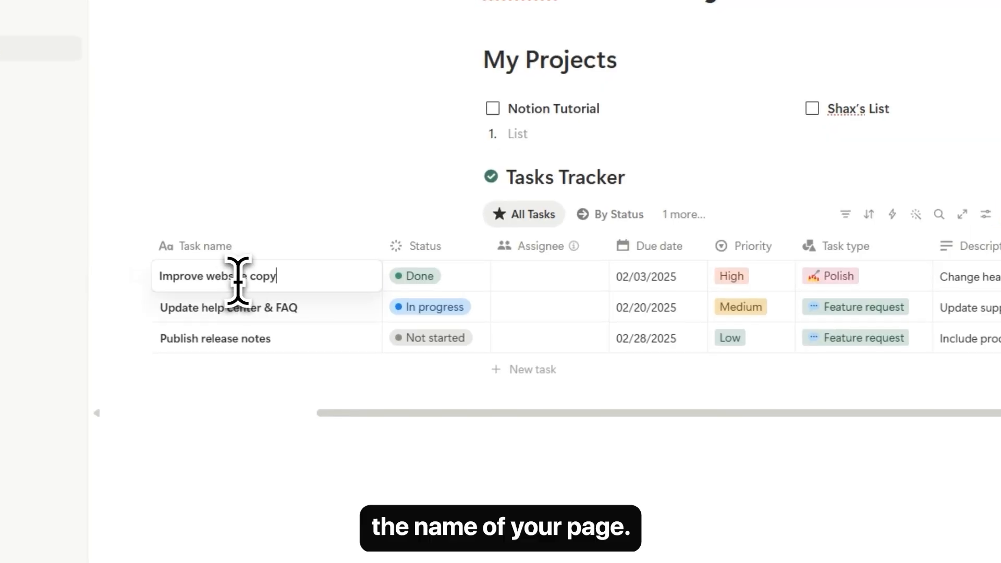
drag(277, 279, 168, 274)
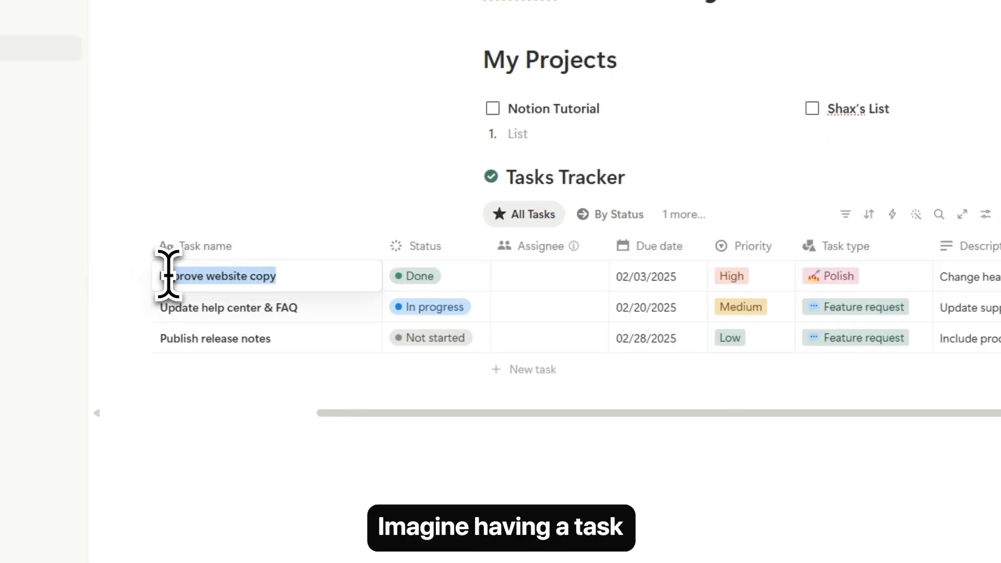
text(Youtube Tutorial)
key(Escape)
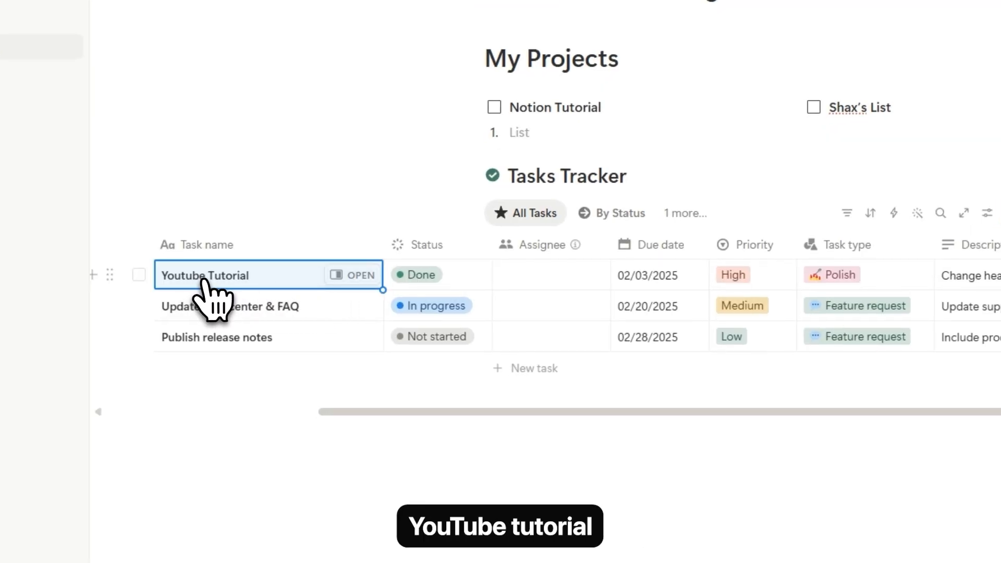
click(352, 275)
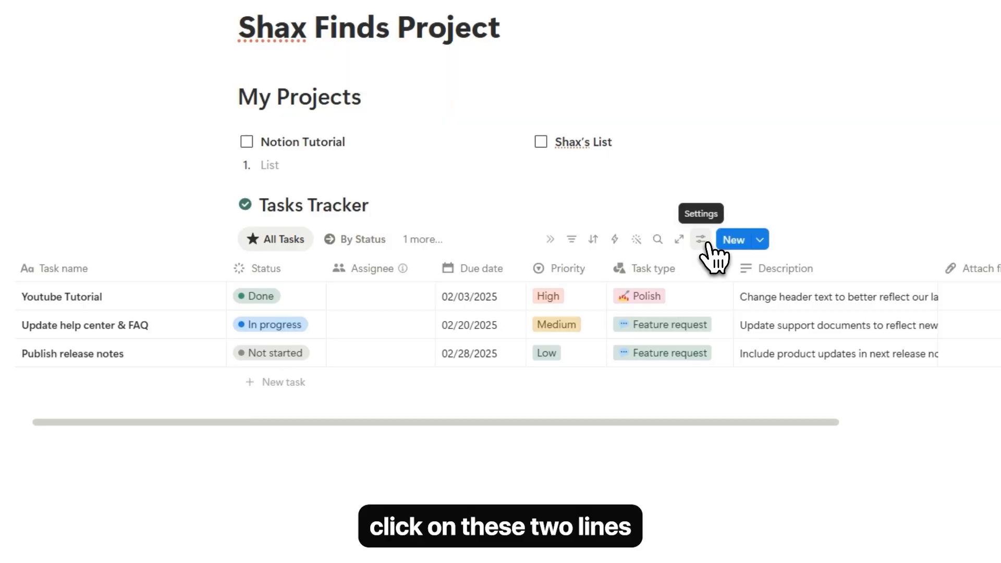
Change the All Tasks view of the Tasks Tracker to the Board layout and close the view settings.
click(700, 240)
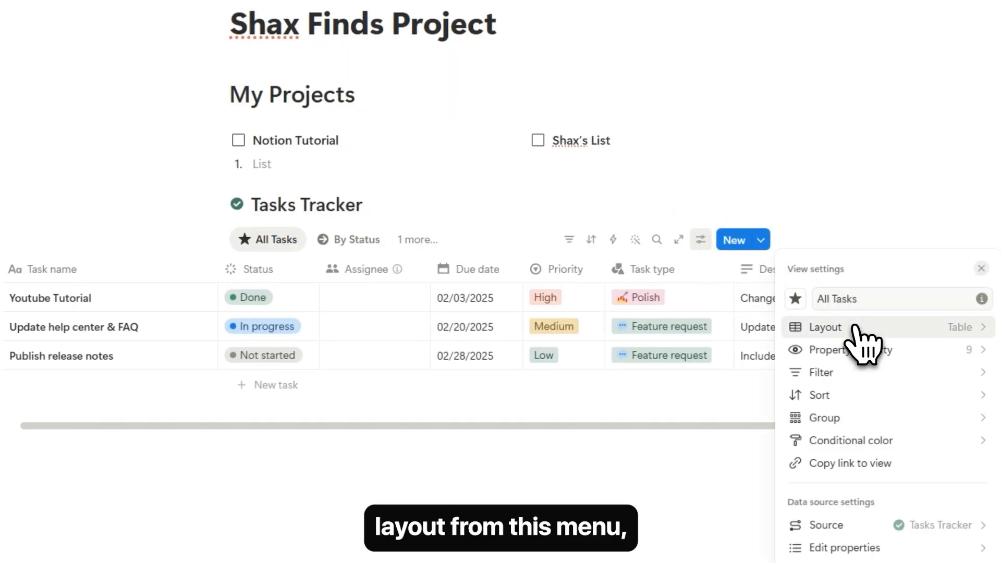
click(853, 326)
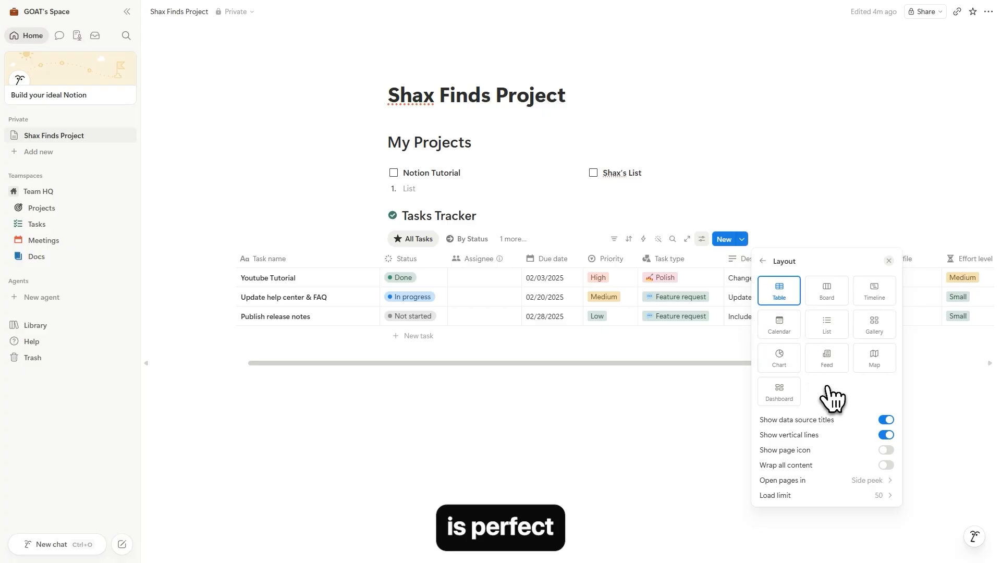
click(835, 298)
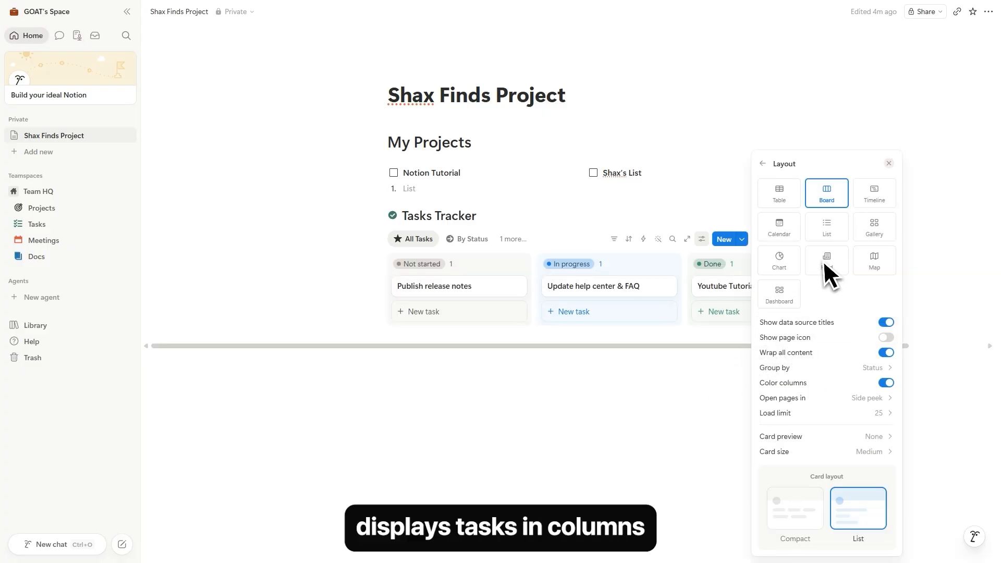
click(889, 163)
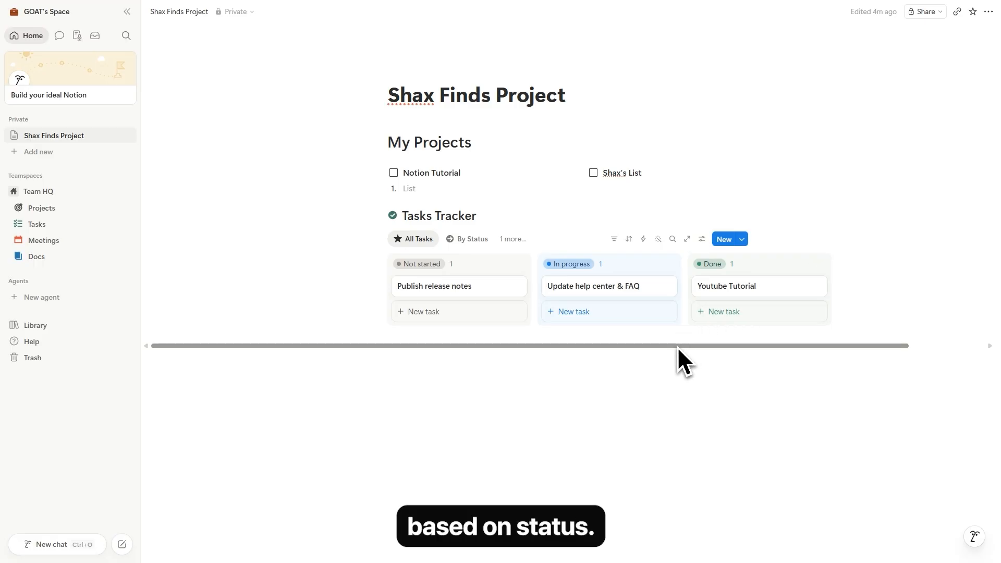
Move the "Publish release notes" card from the Not started column to Done.
drag(677, 346, 701, 346)
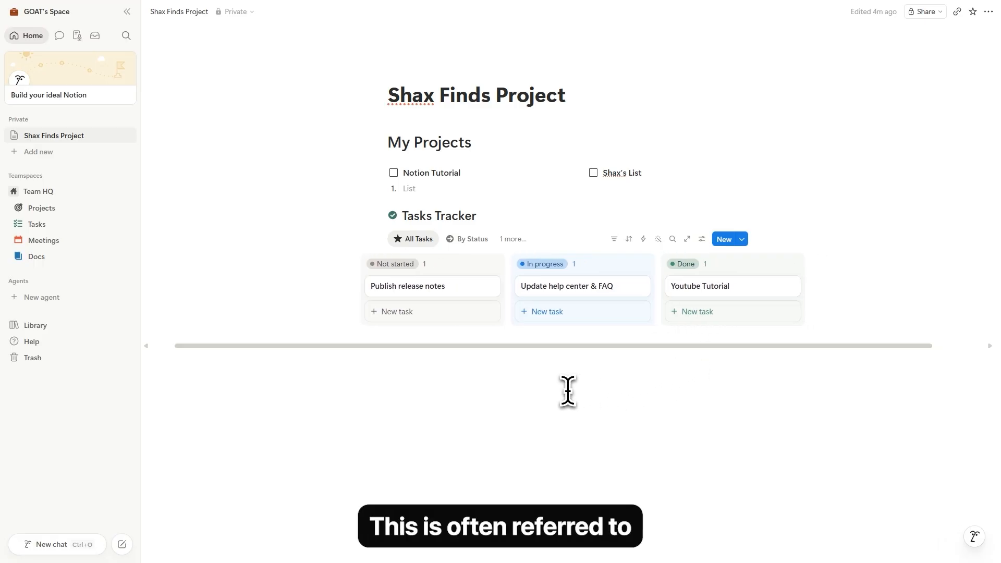
drag(393, 299, 699, 308)
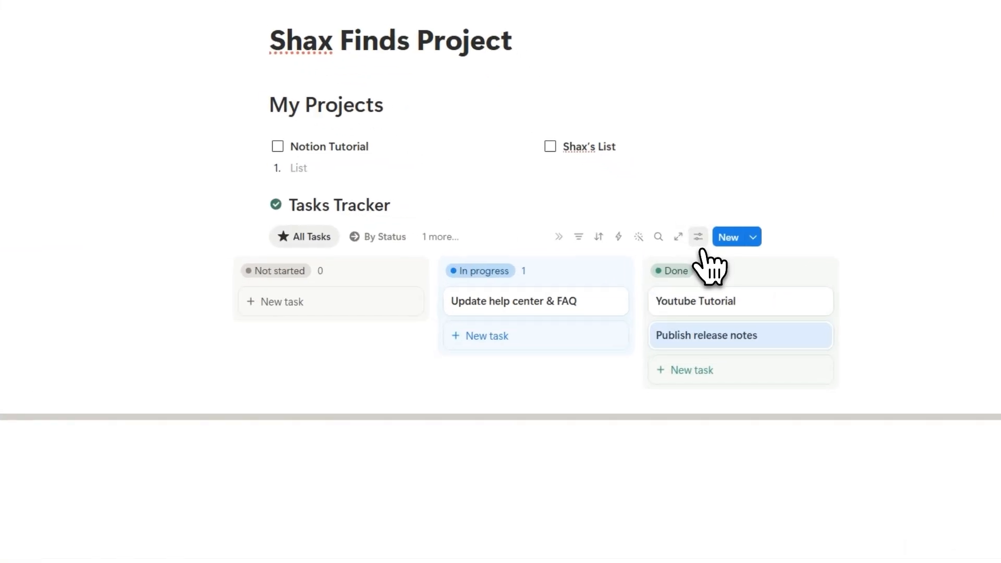
Change the All Tasks view of the Tasks Tracker to the Calendar layout and close the view settings.
click(699, 239)
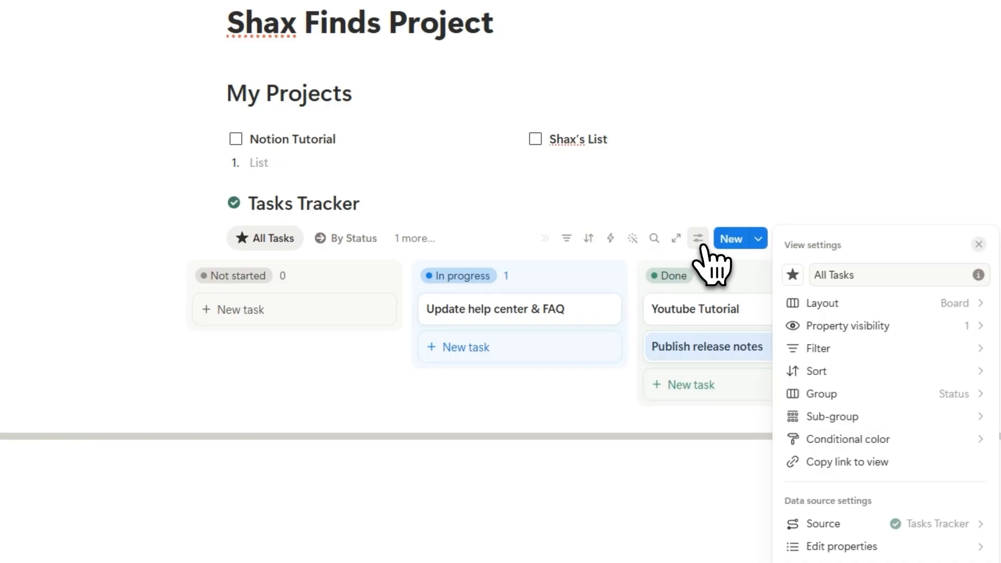
click(821, 304)
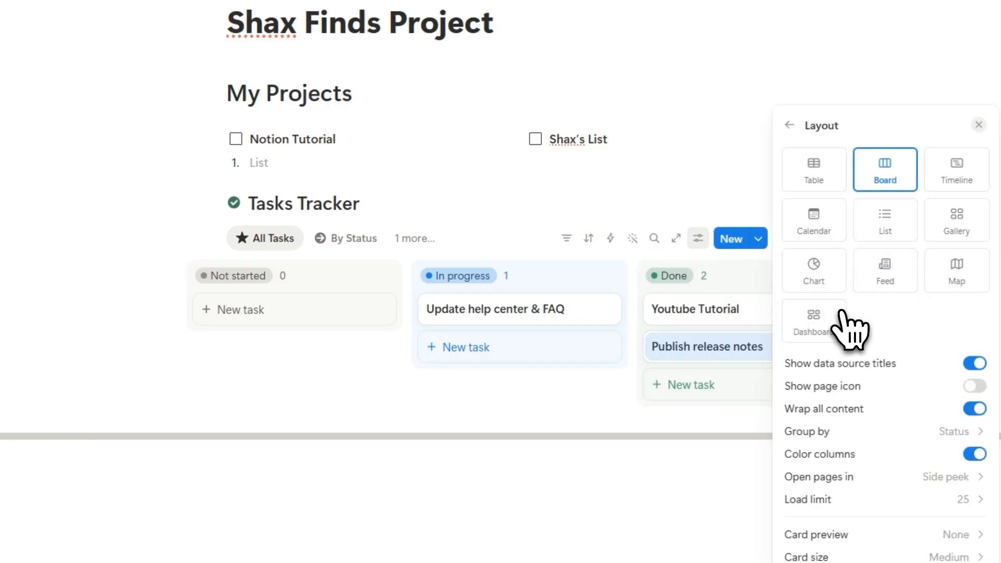
click(817, 224)
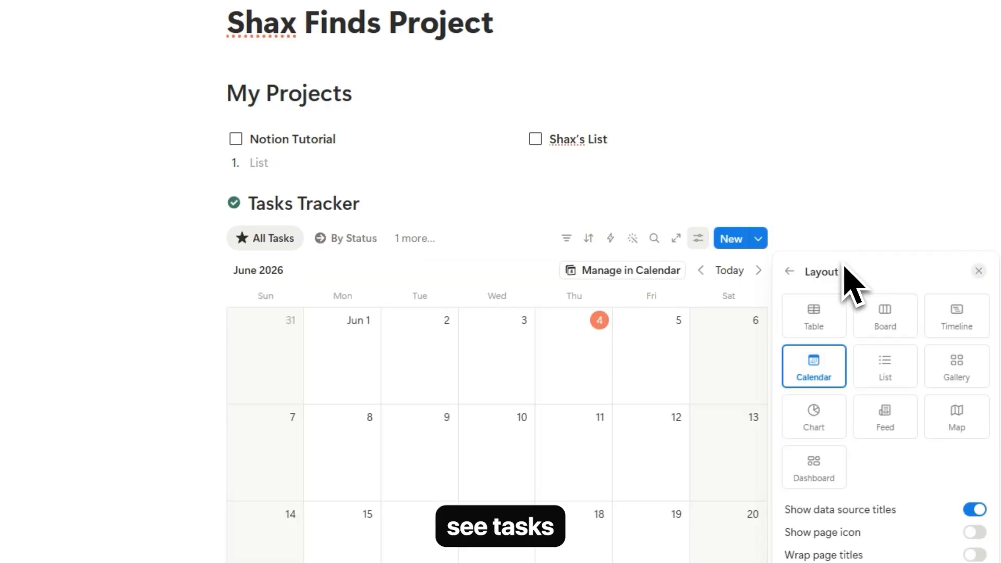
click(977, 271)
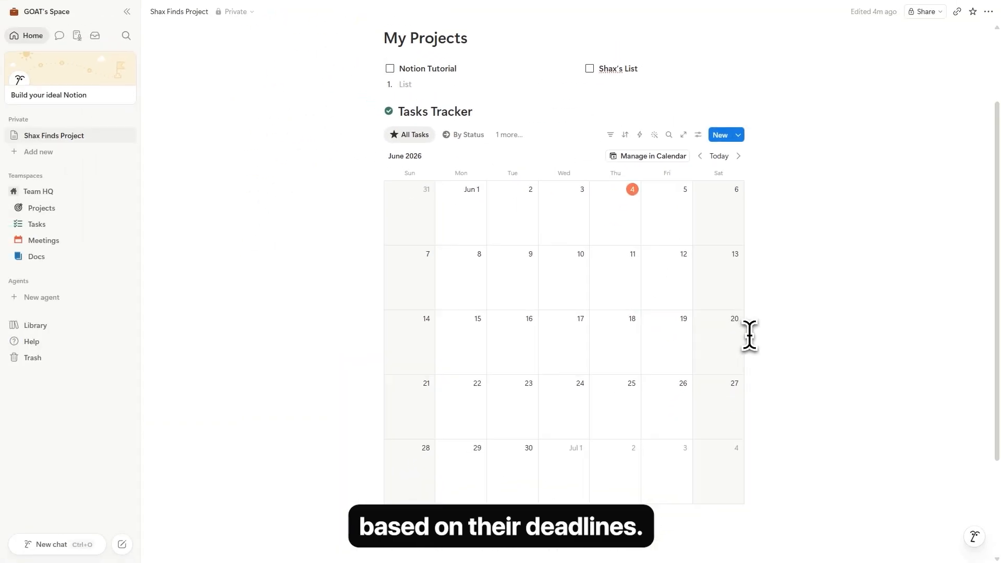
Change the All Tasks view of the Tasks Tracker to the Timeline layout and close the view settings.
scroll(749, 335, down, 1)
scroll(650, 396, up, 1)
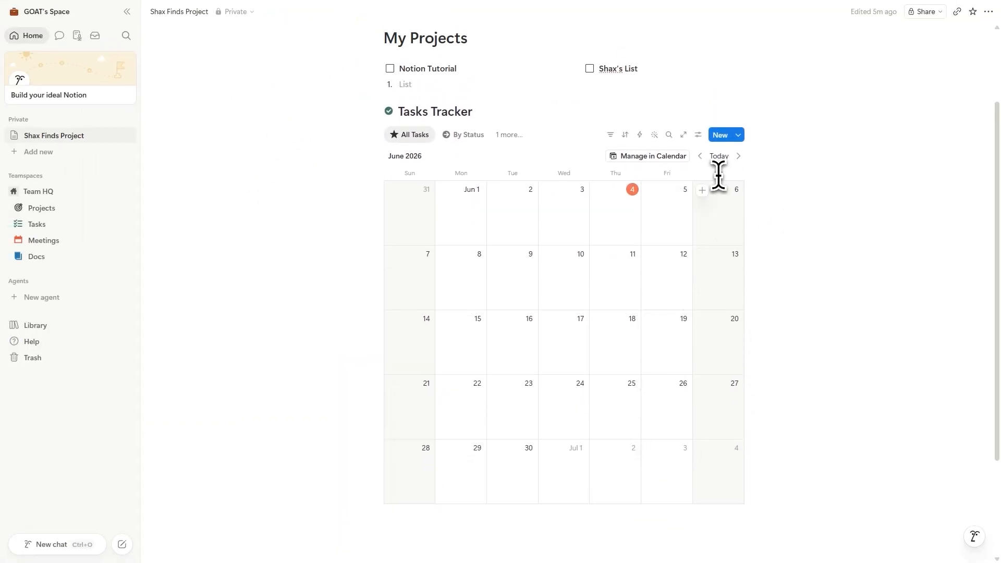
click(699, 136)
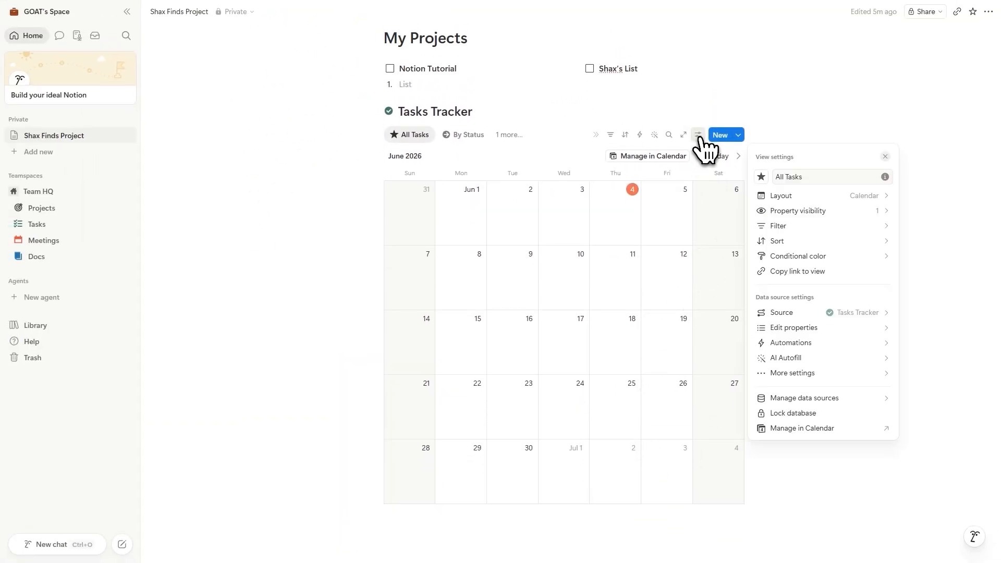
click(777, 196)
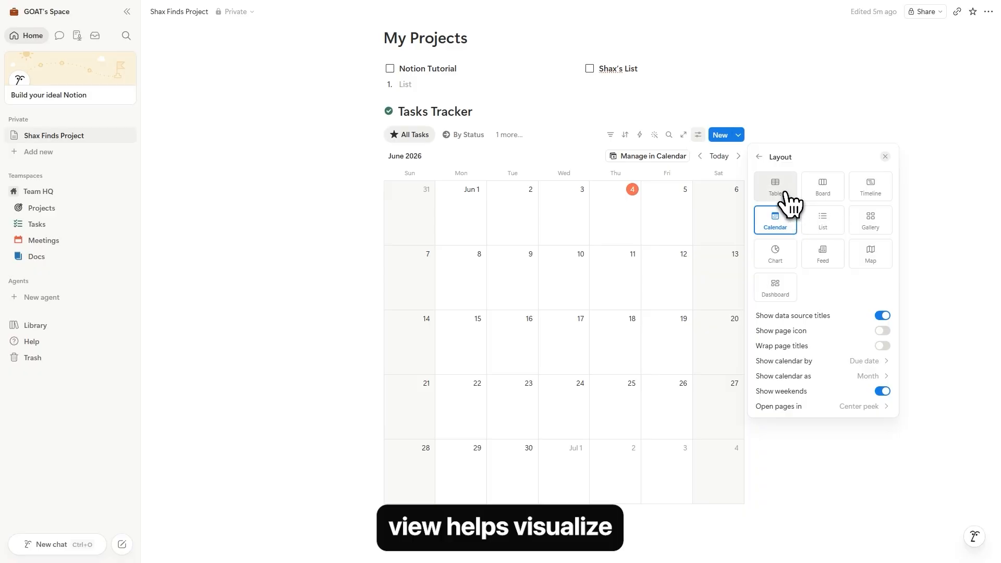
click(877, 192)
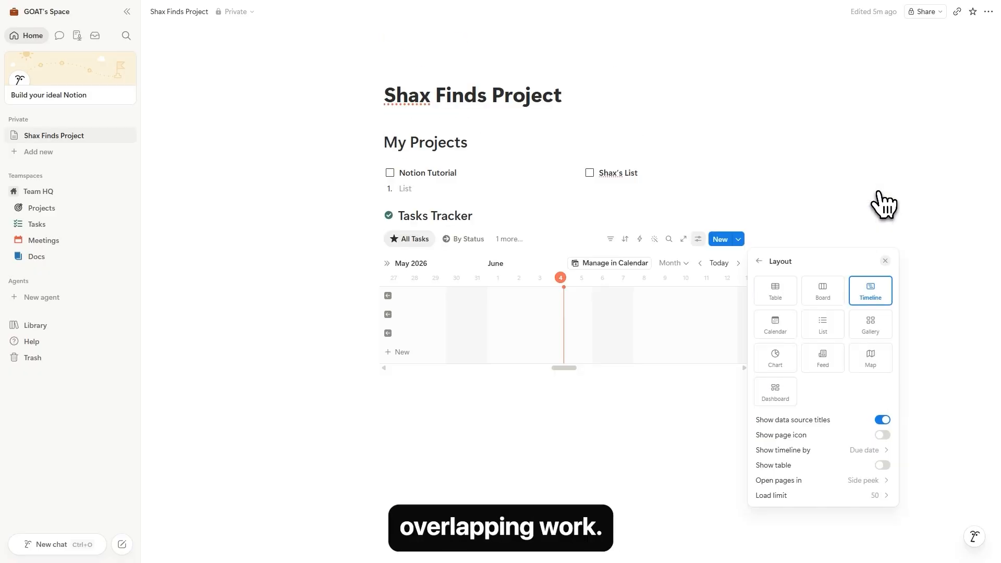
click(890, 250)
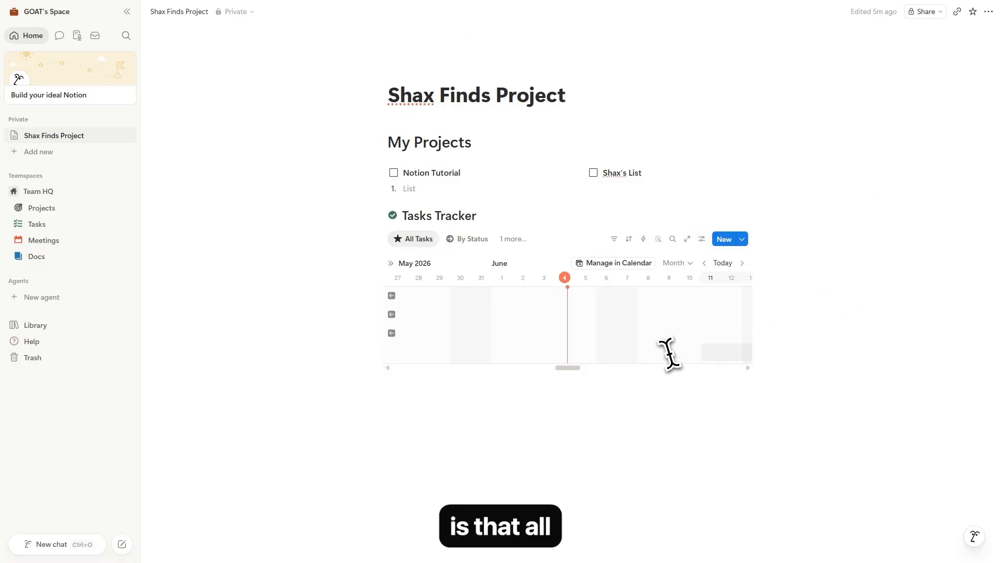
drag(576, 368, 554, 368)
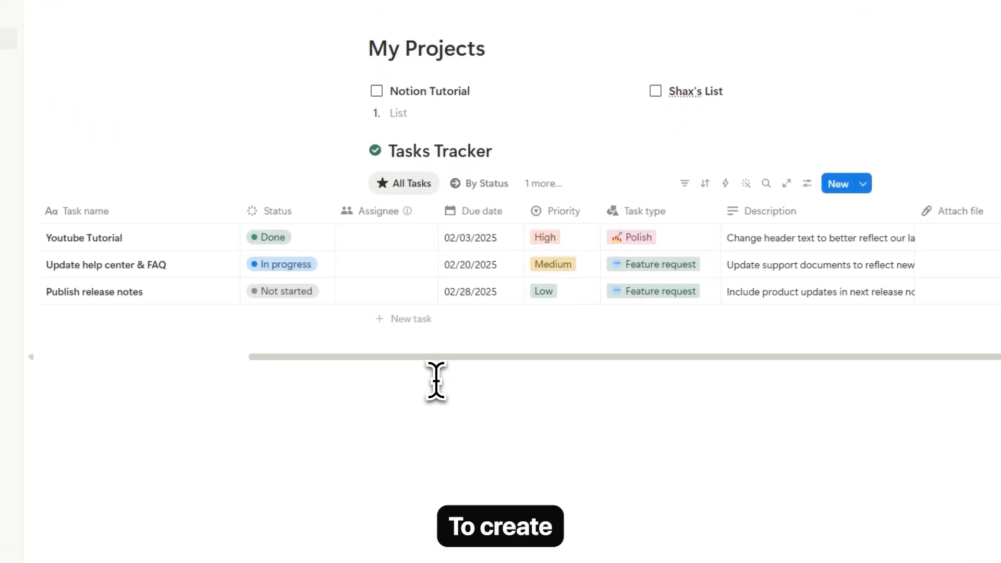
Insert an inline database below the Tasks Tracker using the suggested Projects template with its default features and views.
click(435, 377)
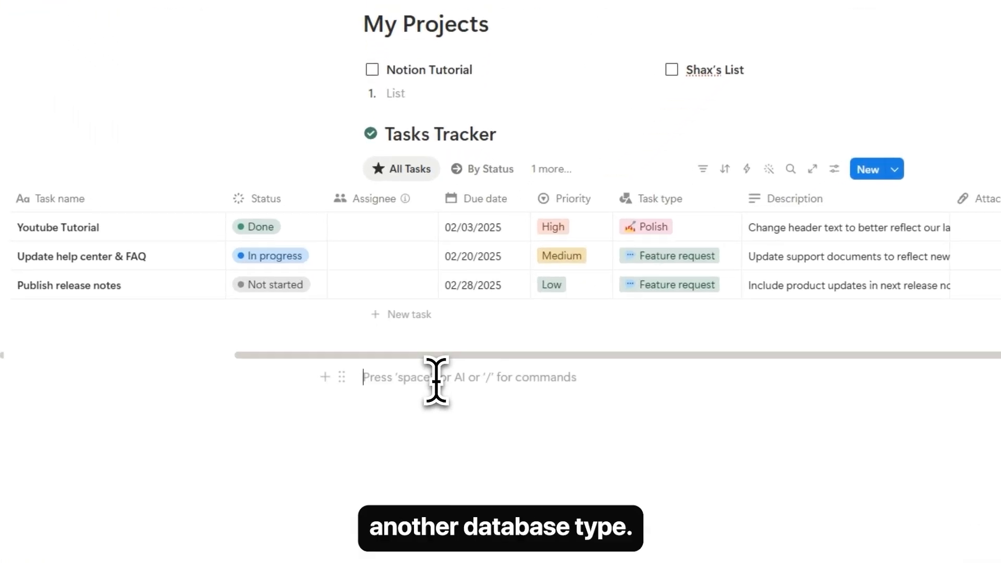
text(/db)
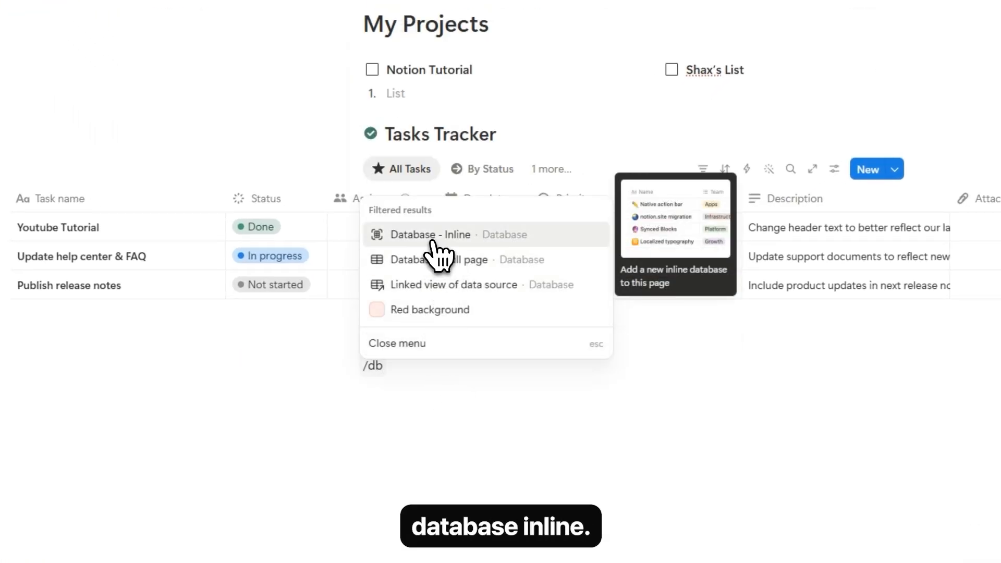
click(432, 241)
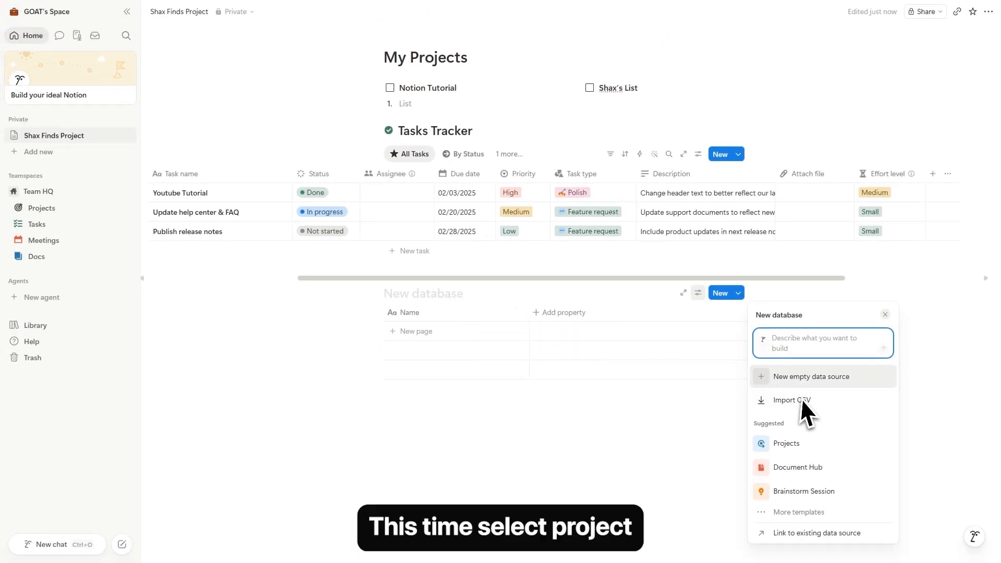
click(786, 445)
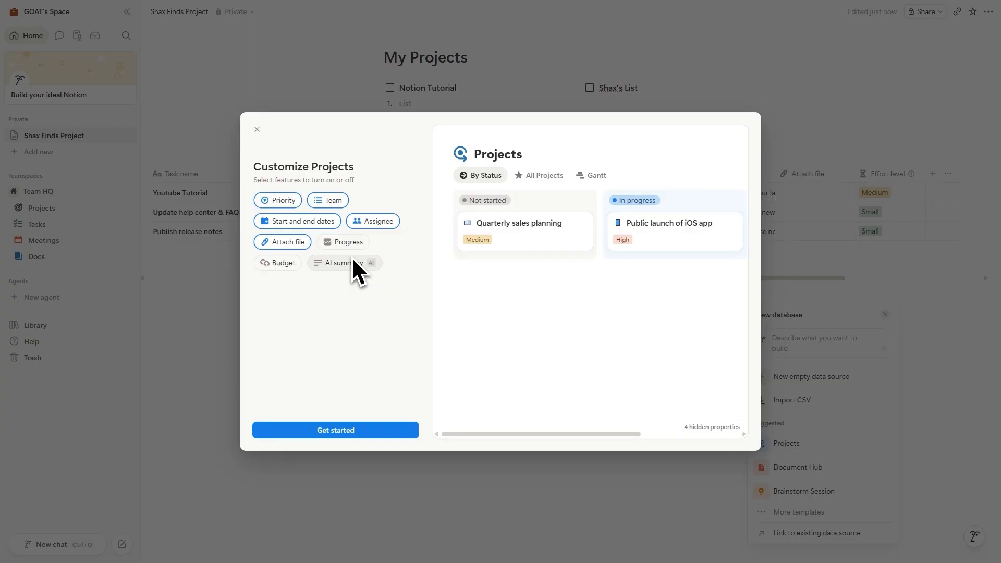
click(345, 432)
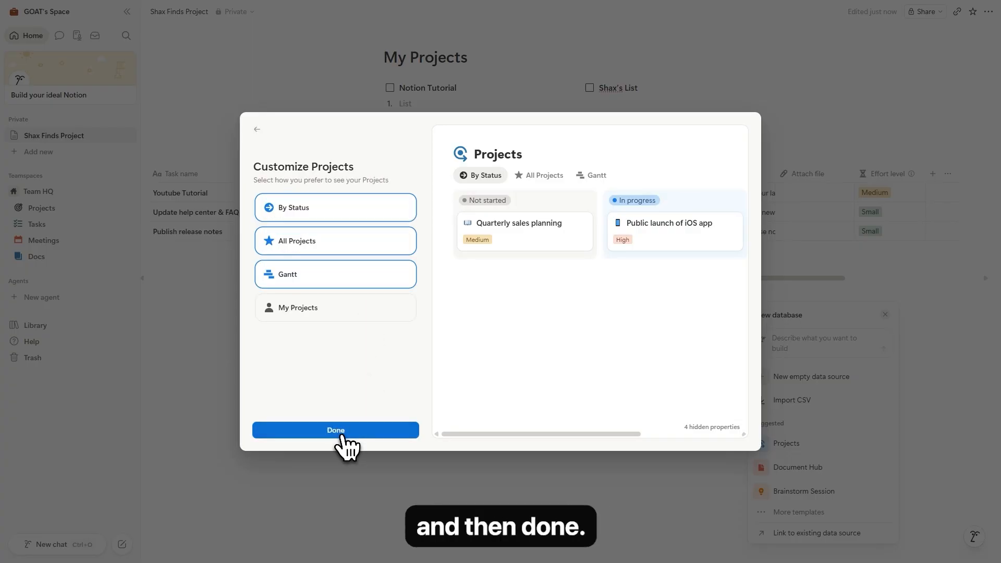
click(337, 430)
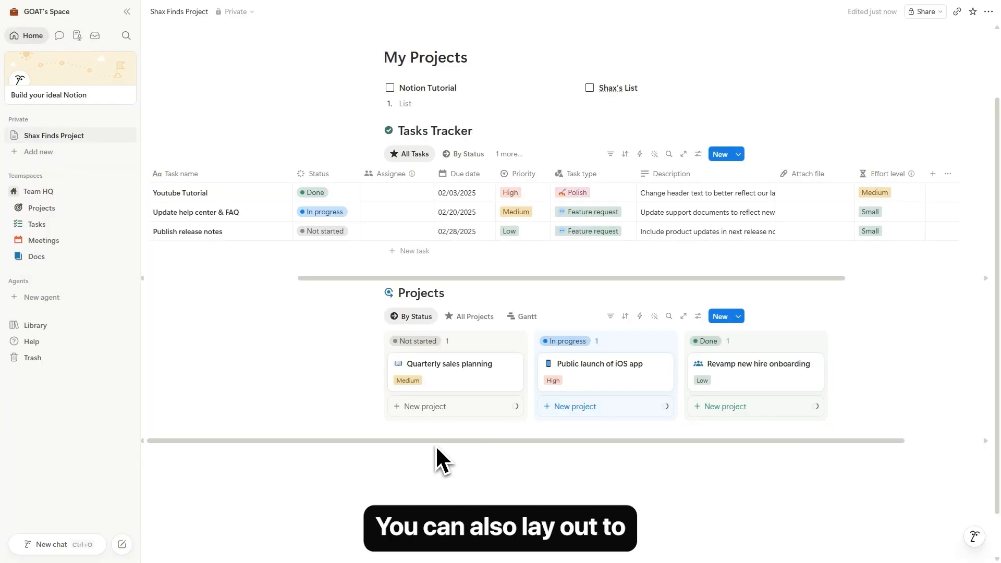
Change the By Status view of the Projects database to the Table layout and close the view settings.
click(699, 318)
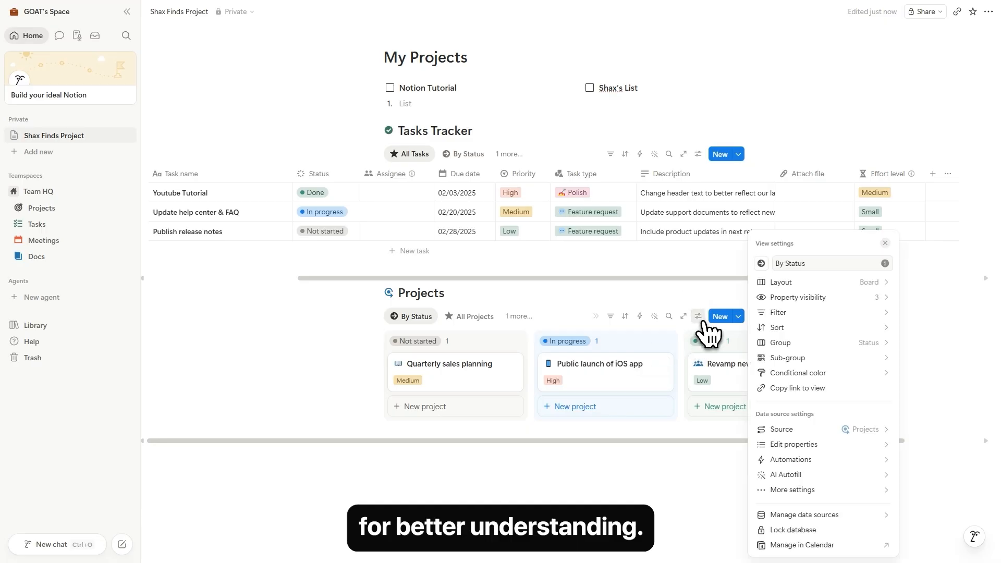
click(785, 283)
click(775, 194)
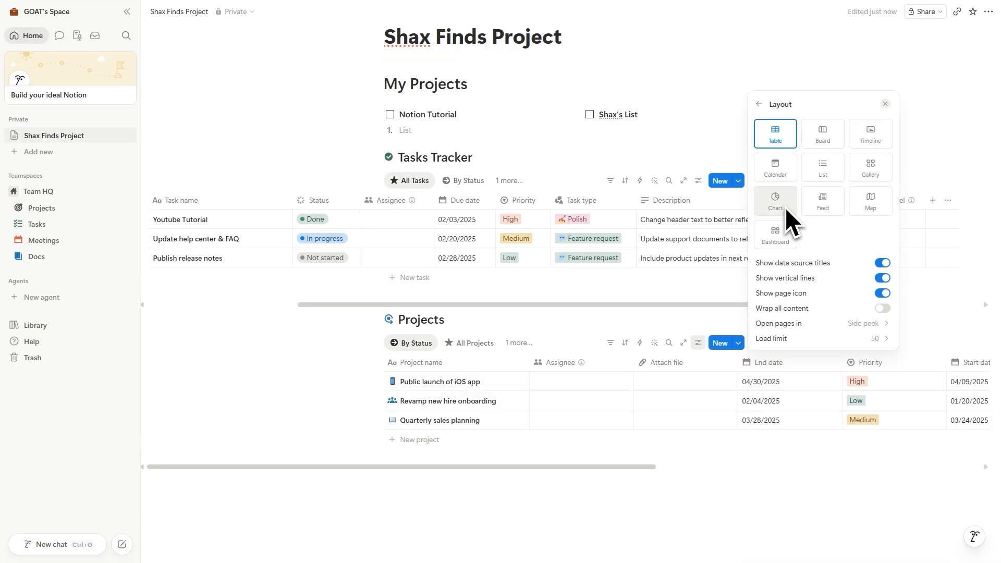
click(604, 476)
drag(589, 471, 724, 471)
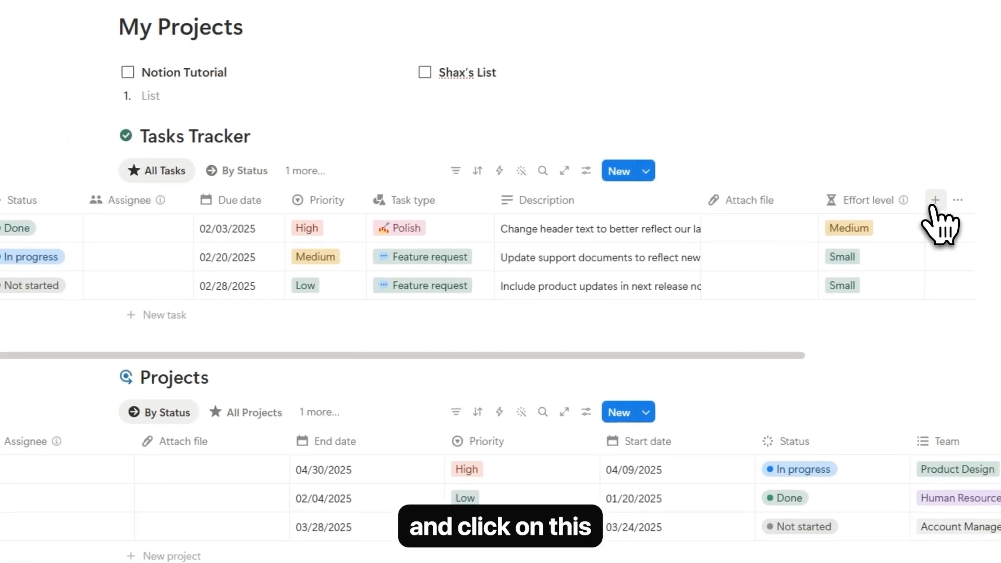
Add a relation property named Projects to the Tasks Tracker, linked to this page's Projects database with two-way relation enabled.
click(934, 203)
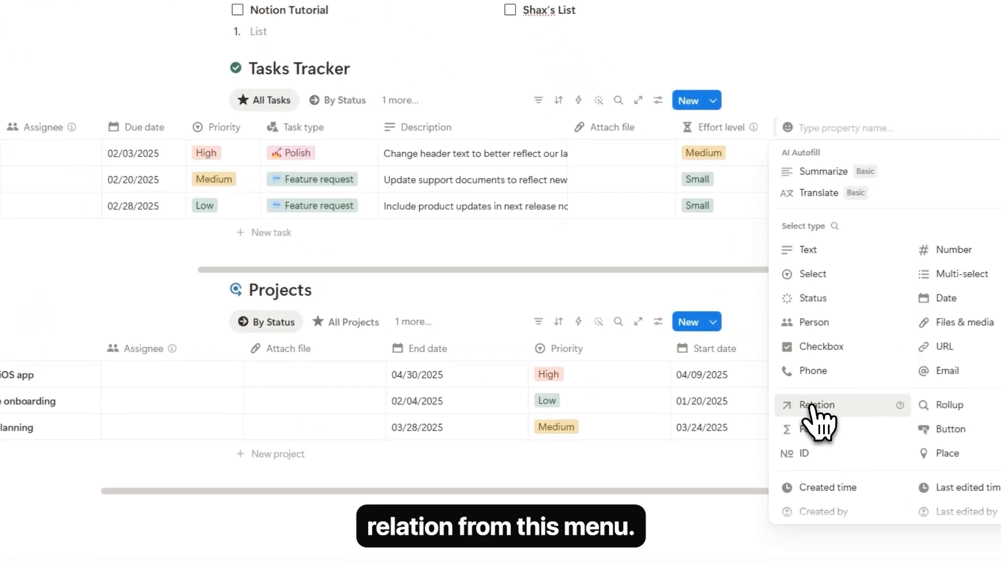
click(812, 407)
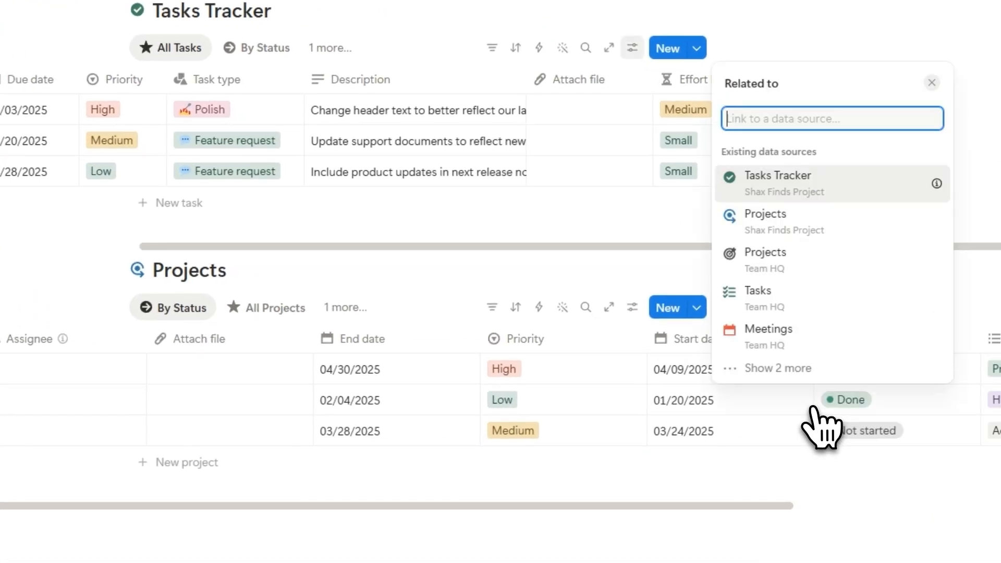
click(779, 225)
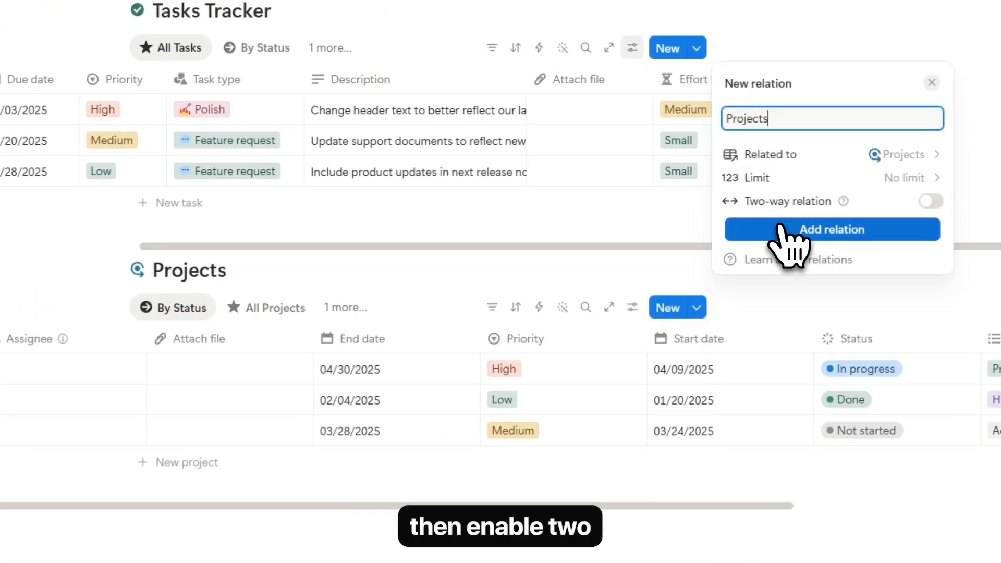
click(930, 201)
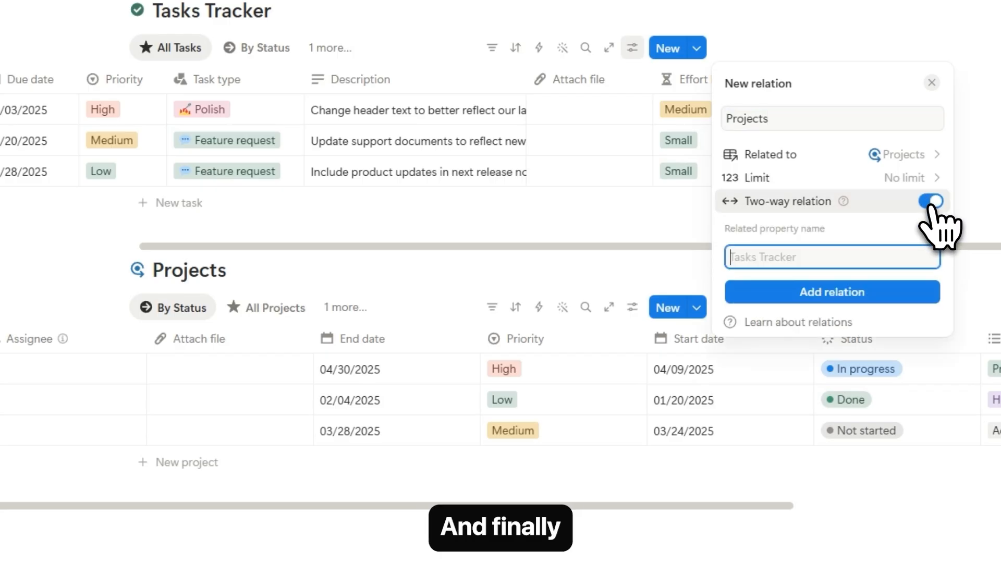
click(840, 294)
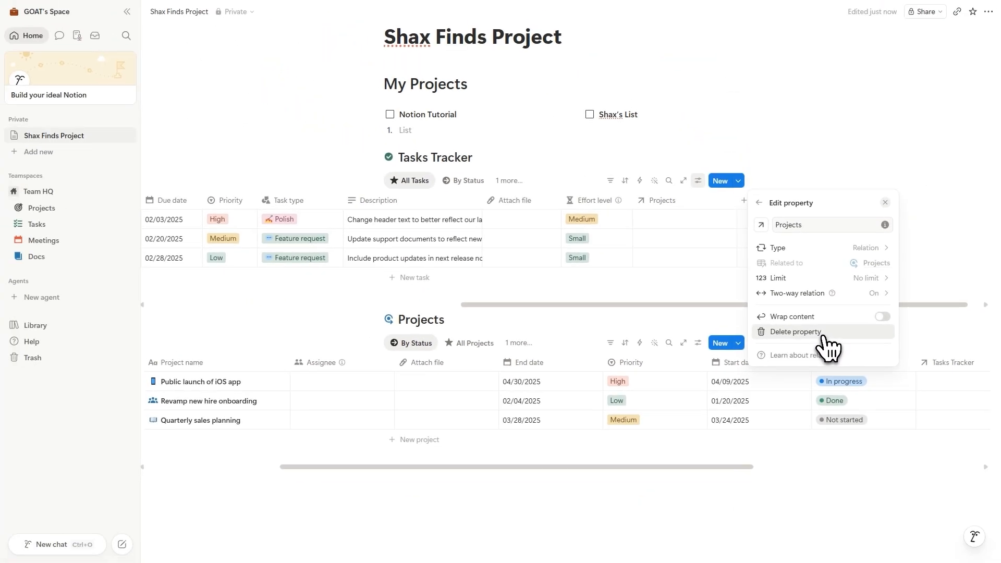
click(897, 215)
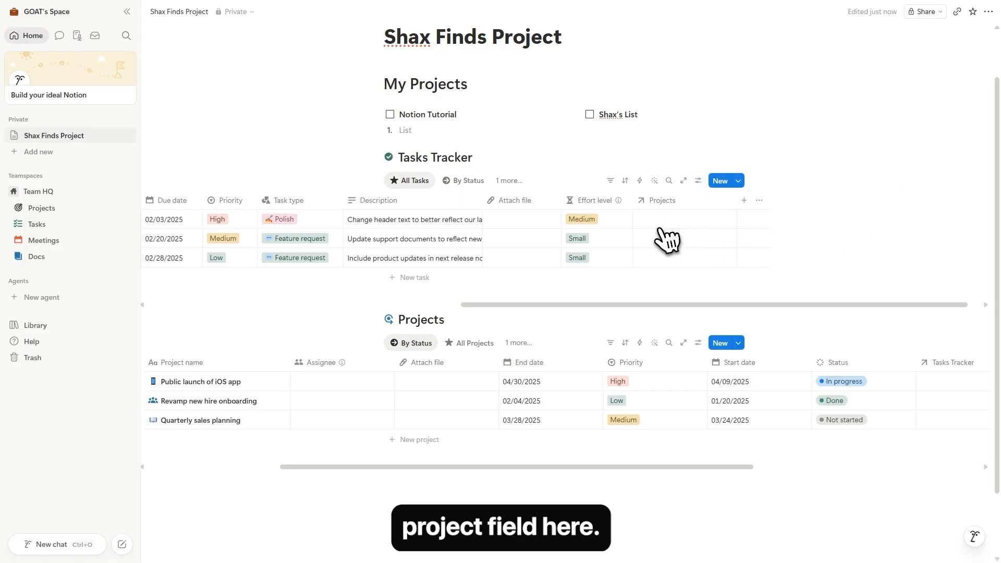
Link all three tasks in the Tasks Tracker to the "Public launch of iOS app" project through the Projects property.
click(661, 224)
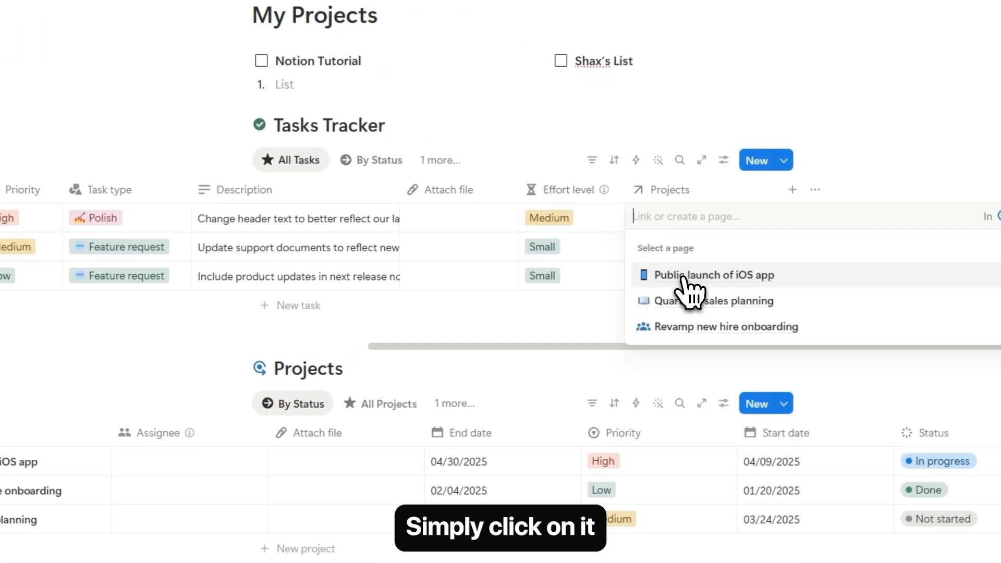
click(688, 282)
key(Escape)
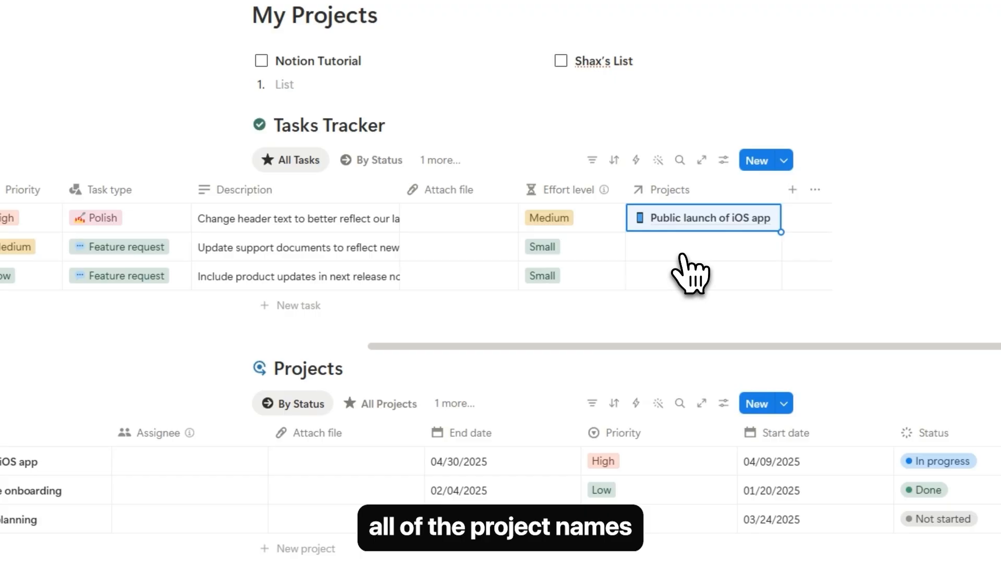
click(681, 256)
click(687, 300)
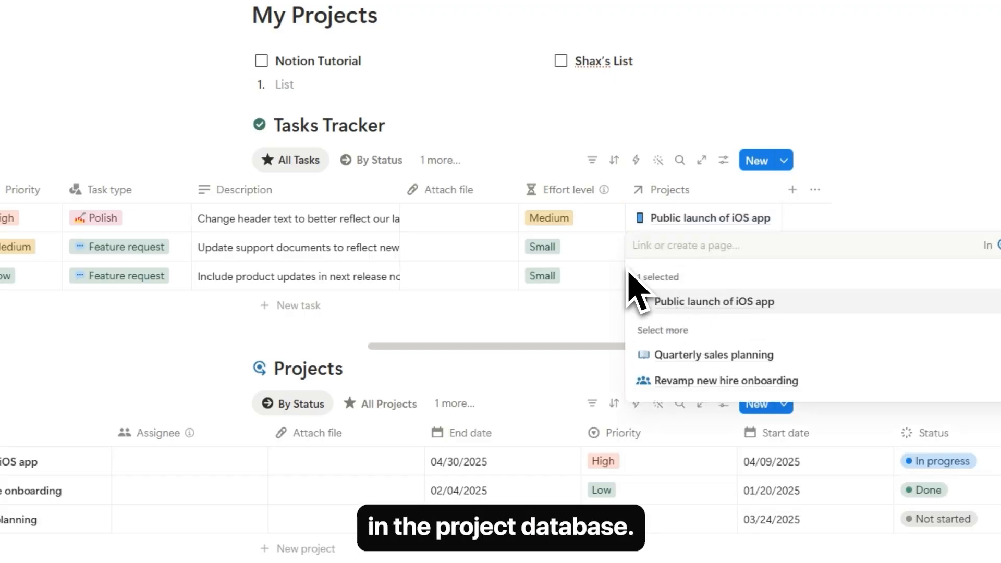
key(Escape)
click(672, 276)
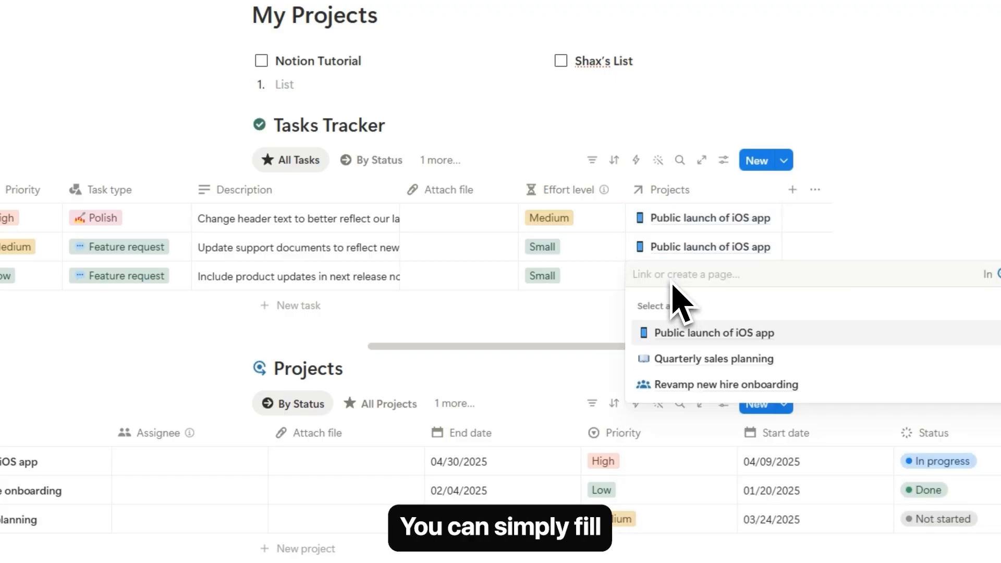
click(687, 332)
key(Escape)
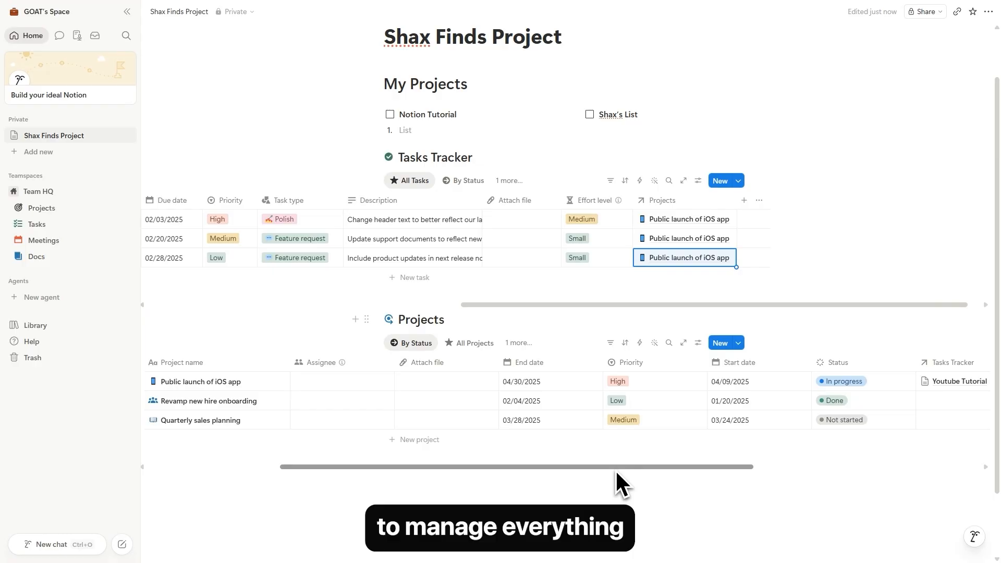
Add a Rollup property after the Team column of the Projects database.
drag(616, 468, 690, 477)
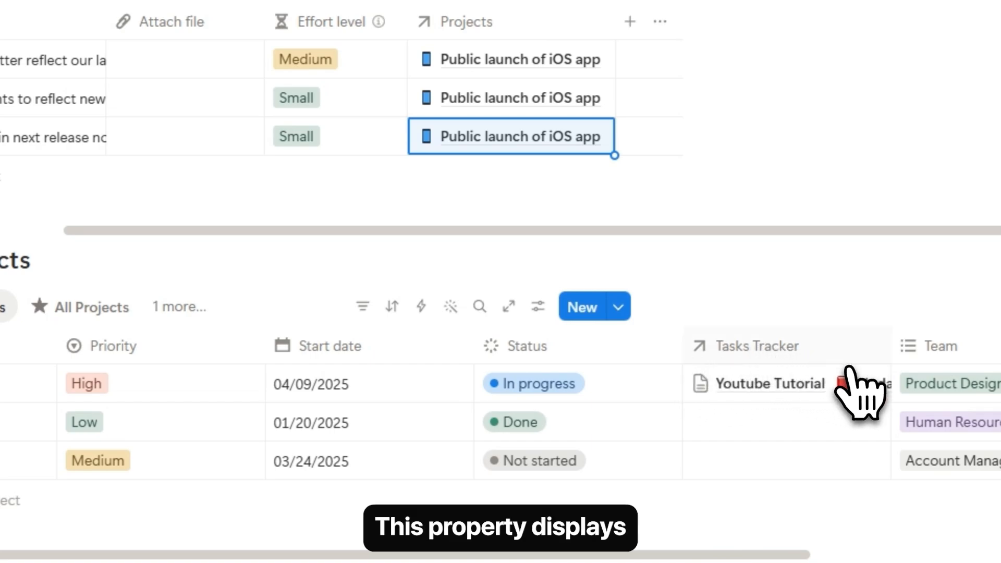
scroll(824, 484, right, 1)
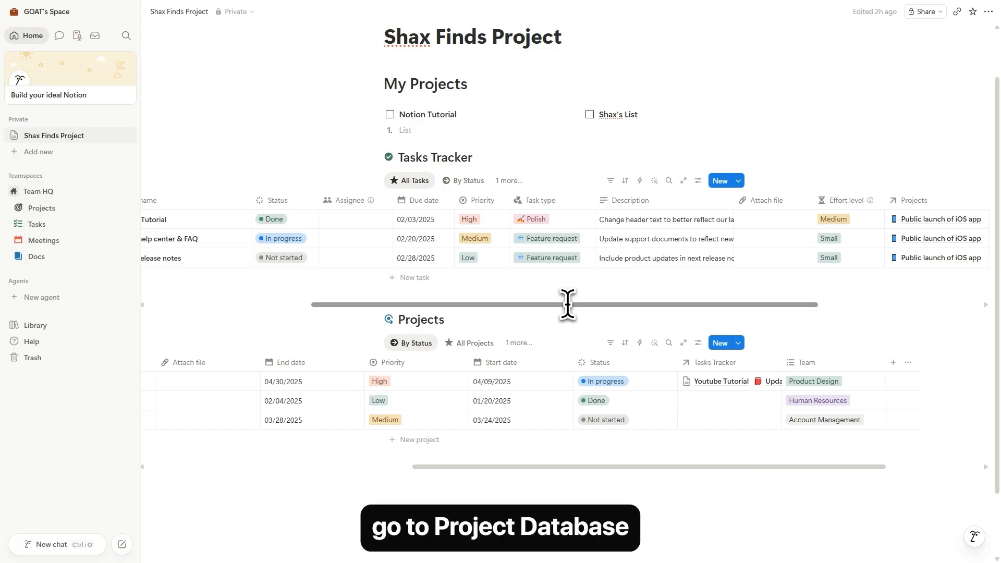
click(892, 362)
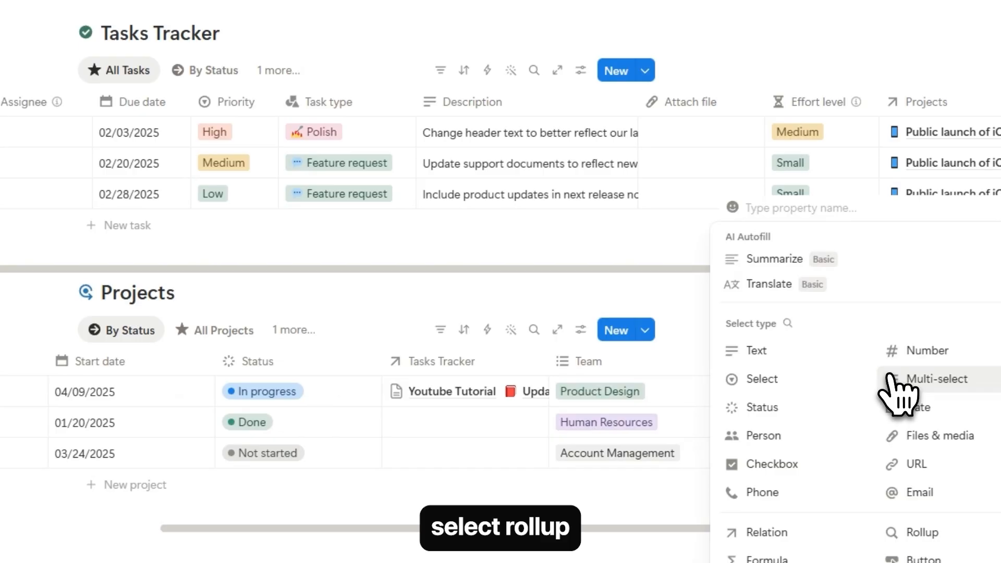
click(927, 530)
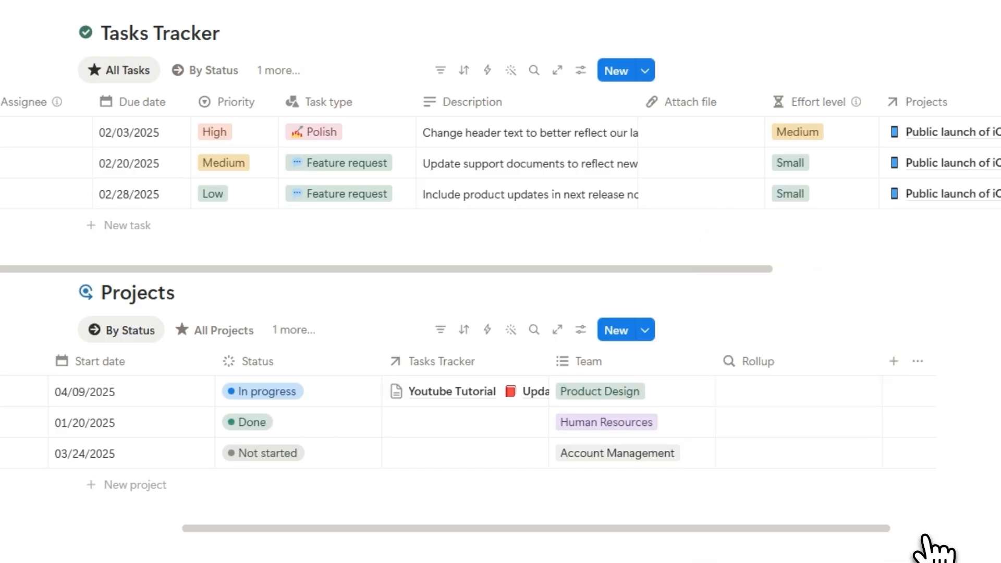
Set the Projects database's Rollup property to use the Tasks Tracker relation with Status as its target property.
click(788, 363)
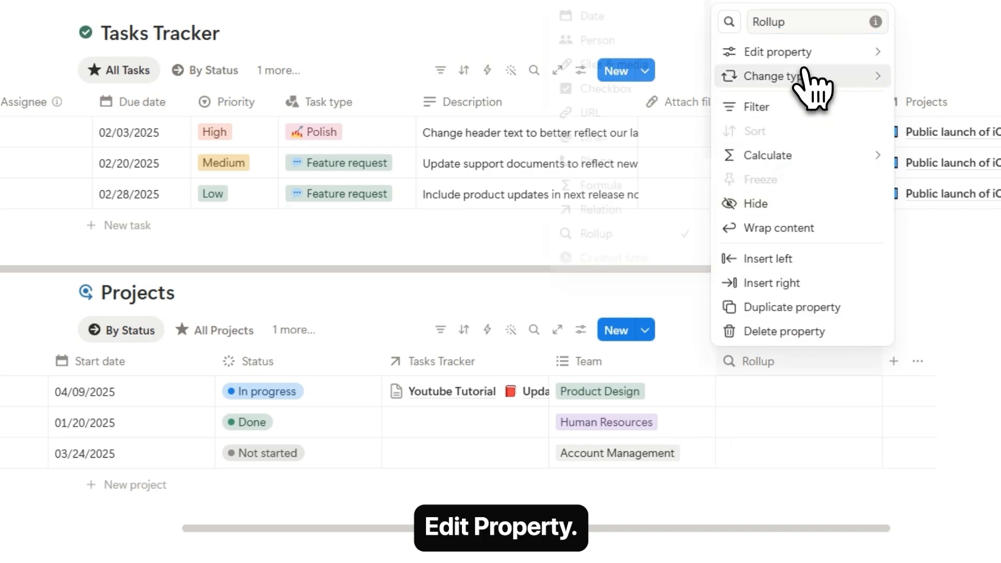
mouse_move(803, 58)
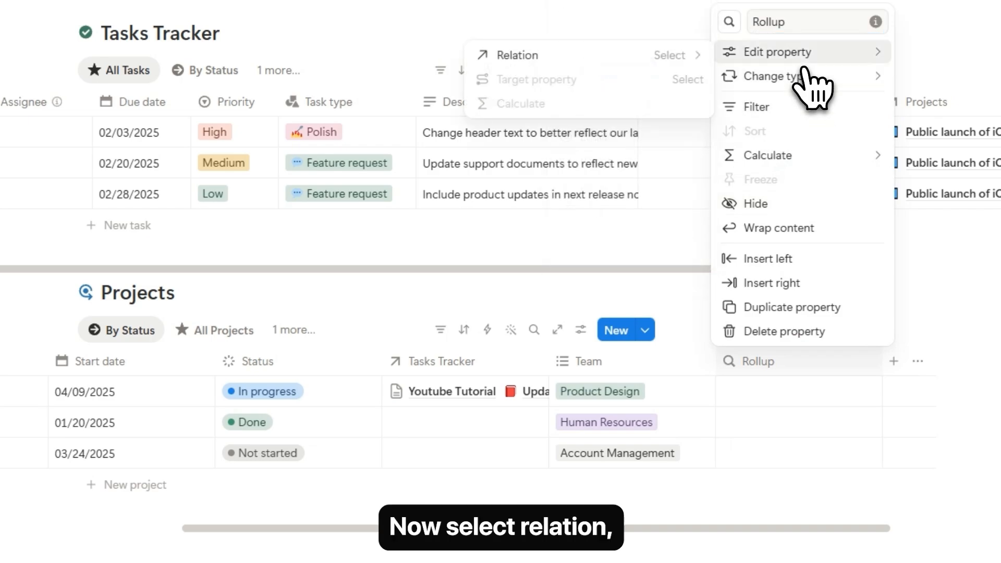
click(537, 58)
click(547, 83)
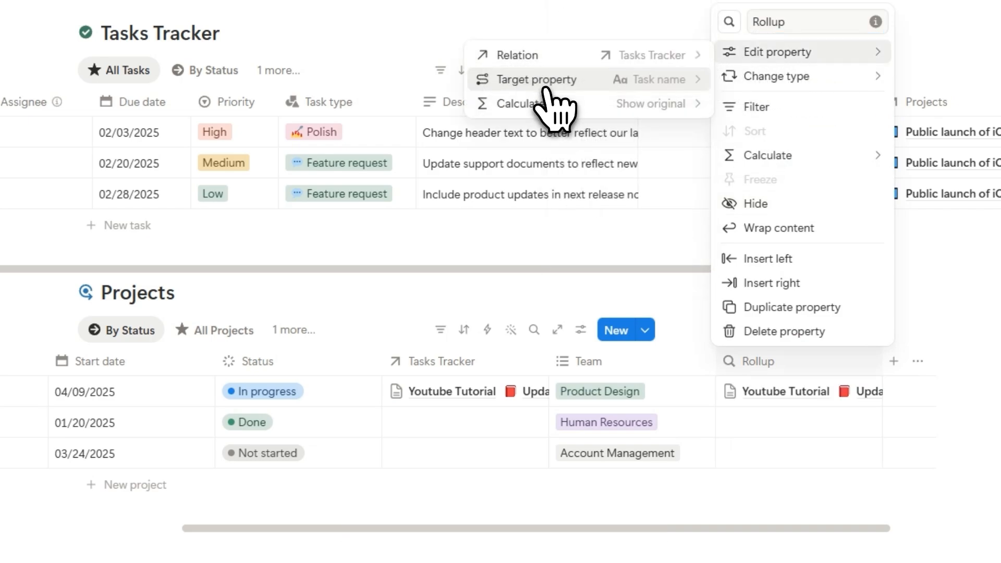
click(545, 87)
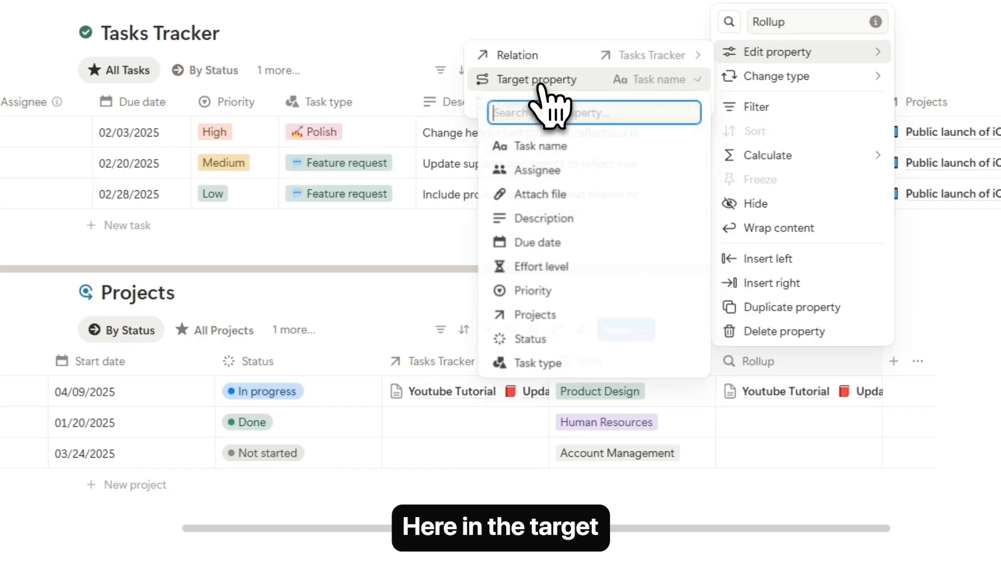
click(542, 339)
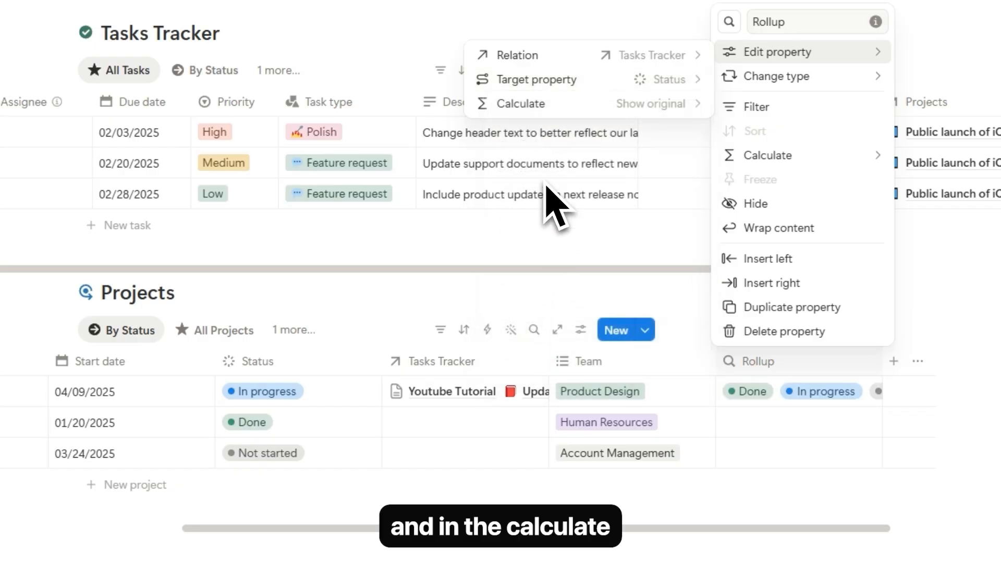
Set the Rollup's calculation to percent per group for the Complete status group and close the property settings.
click(537, 107)
mouse_move(593, 177)
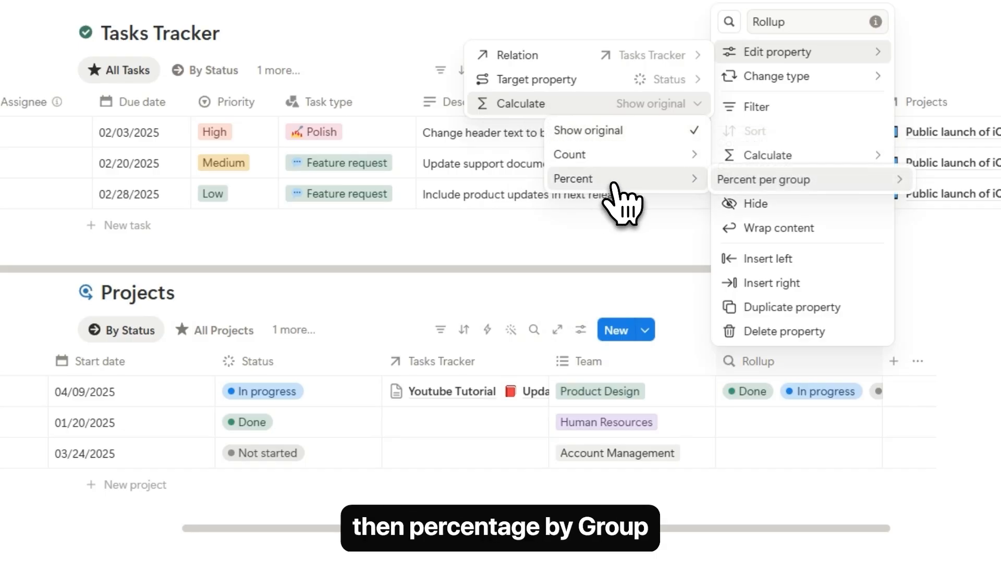
mouse_move(765, 184)
mouse_move(597, 206)
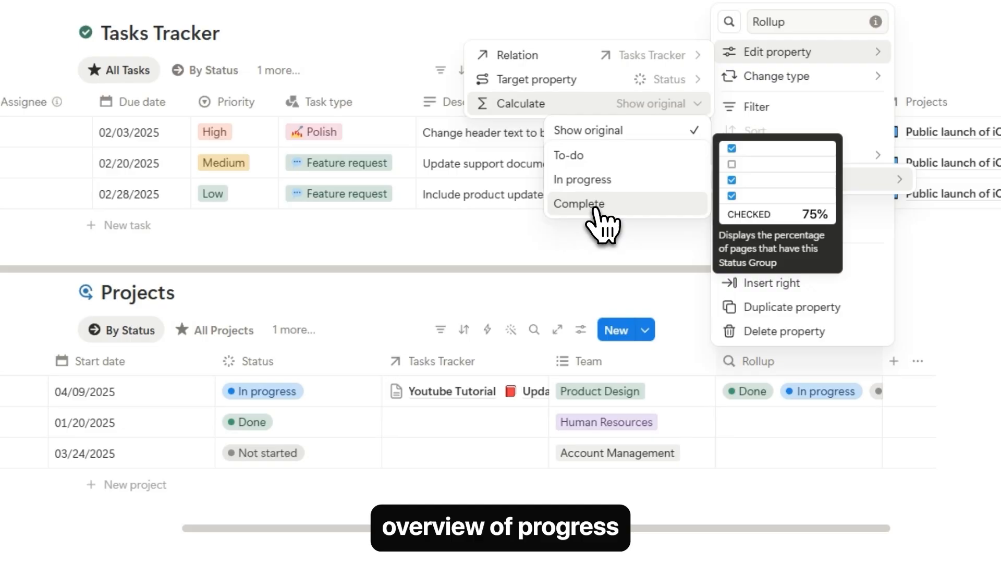
click(596, 208)
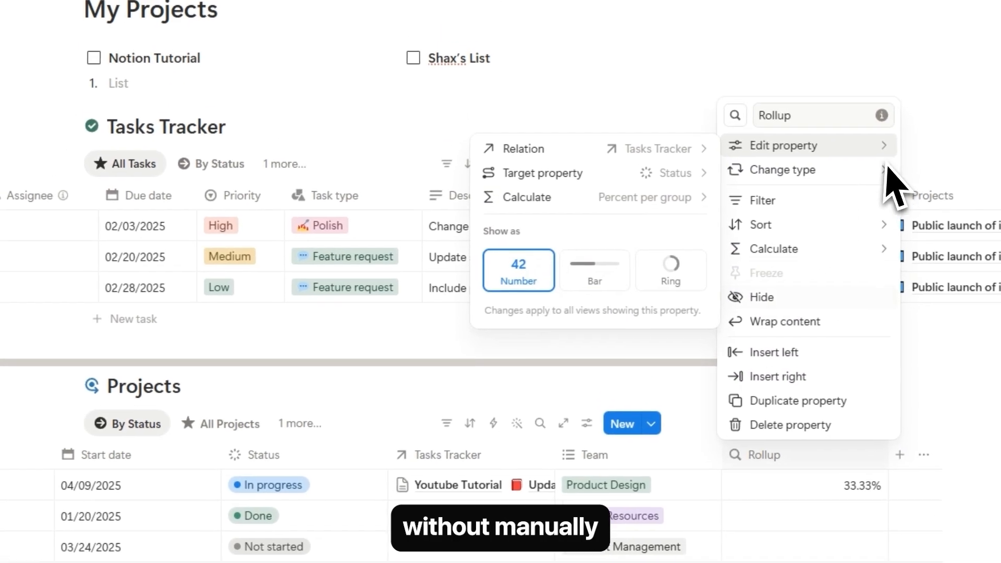
click(934, 25)
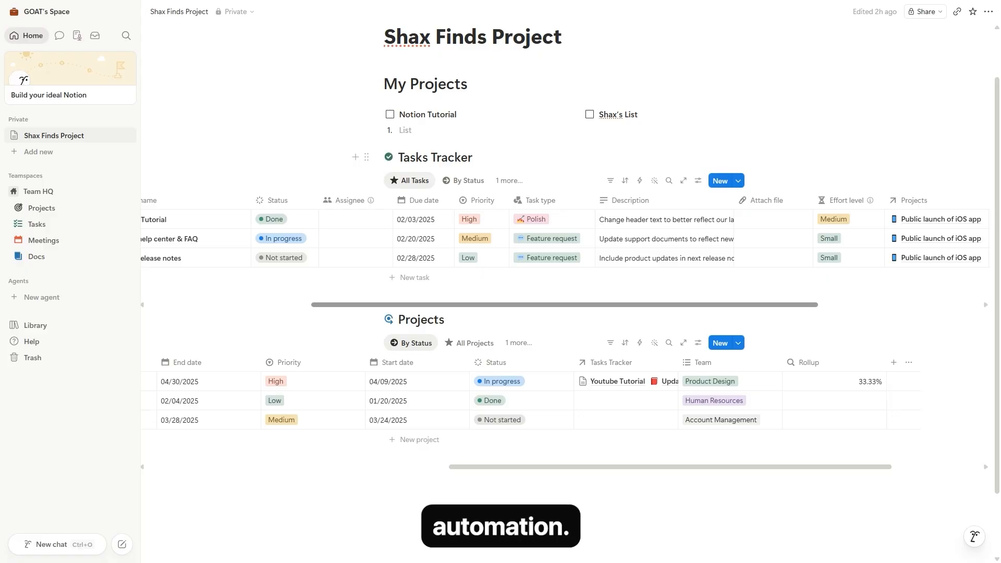
Add a Date property named Completion Date after the Projects column of the Tasks Tracker.
drag(608, 305, 696, 318)
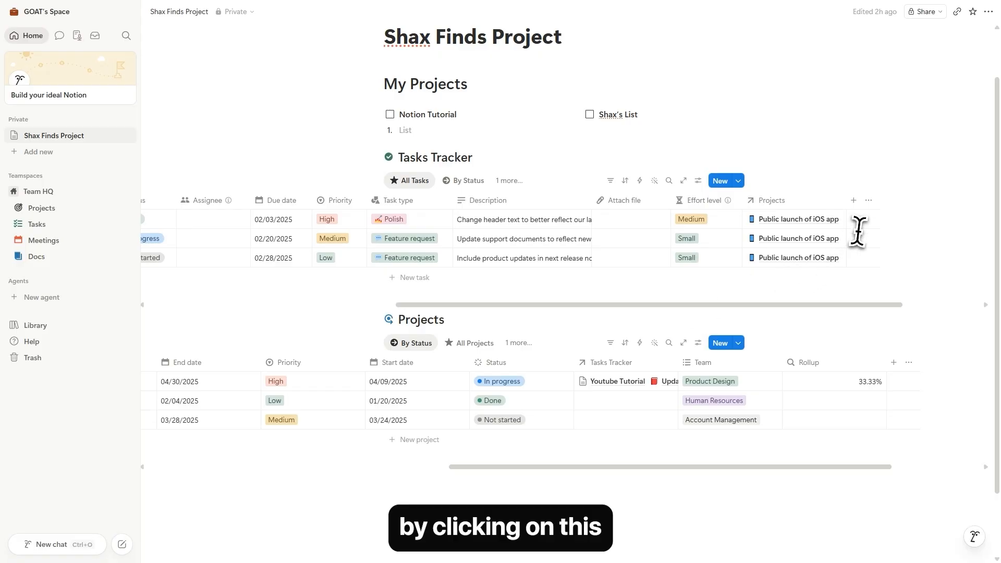
click(853, 200)
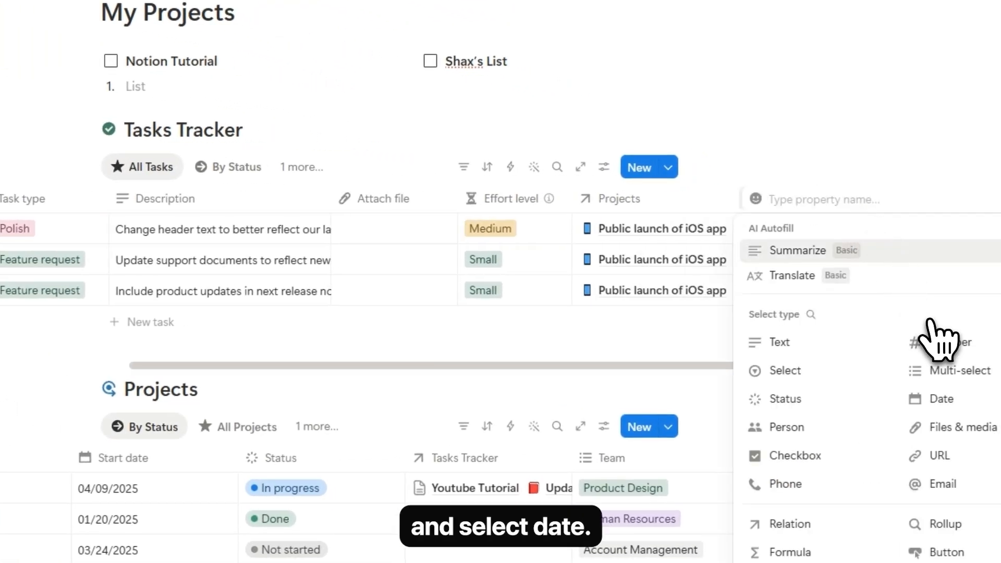
click(935, 408)
click(797, 204)
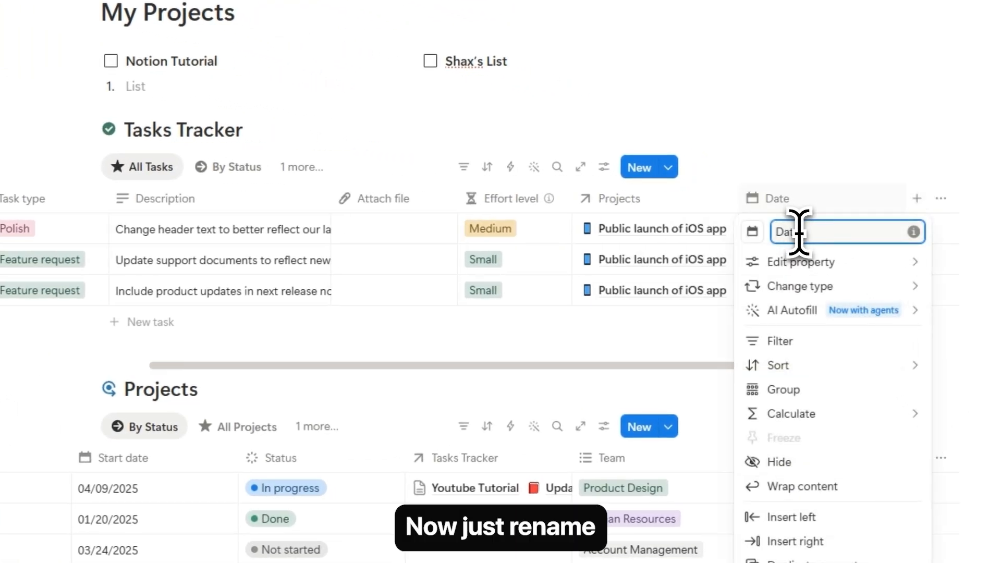
text(Completion Date)
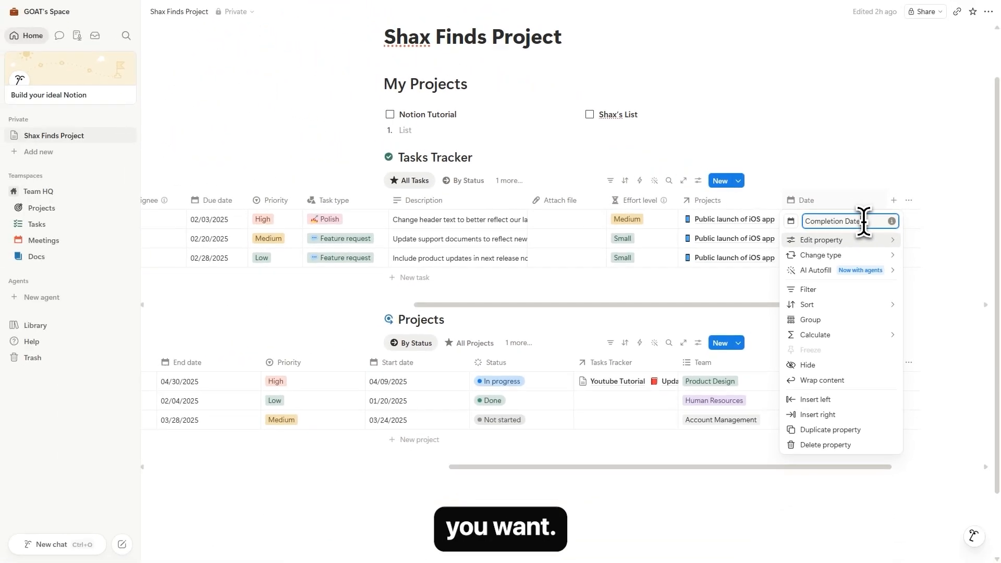
key(Return)
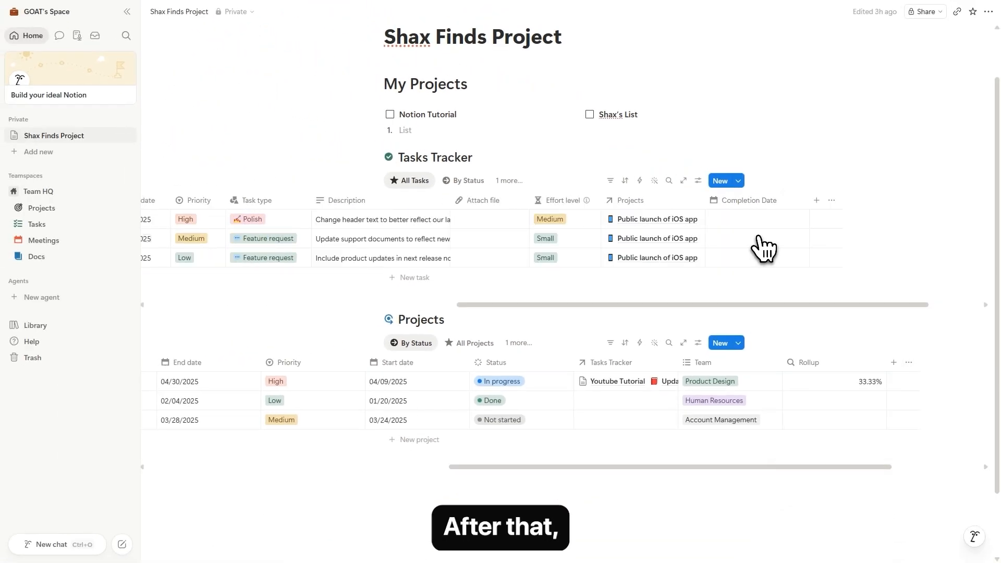
Create a new automation for the Tasks Tracker that triggers when Status is set to any option.
click(646, 192)
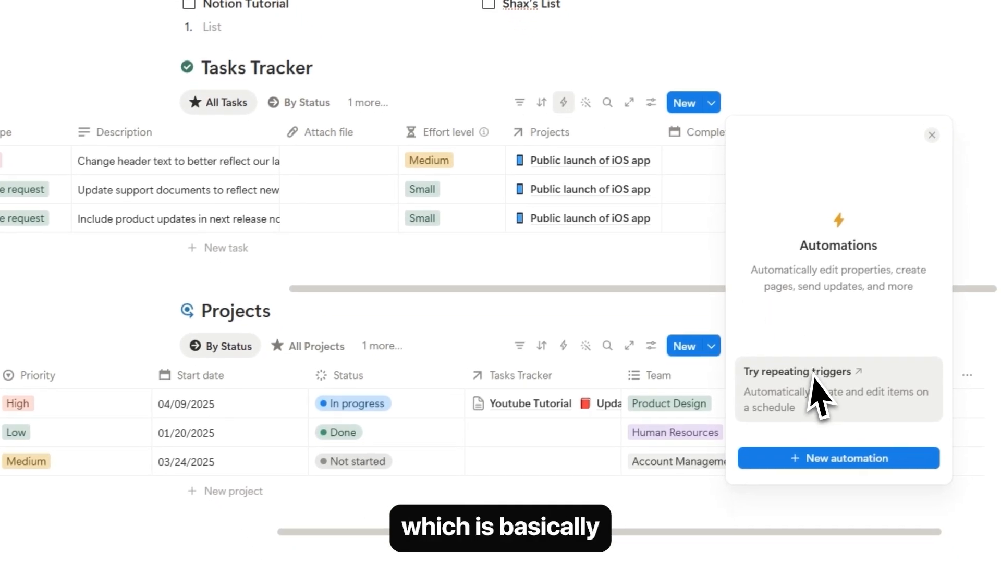
click(839, 458)
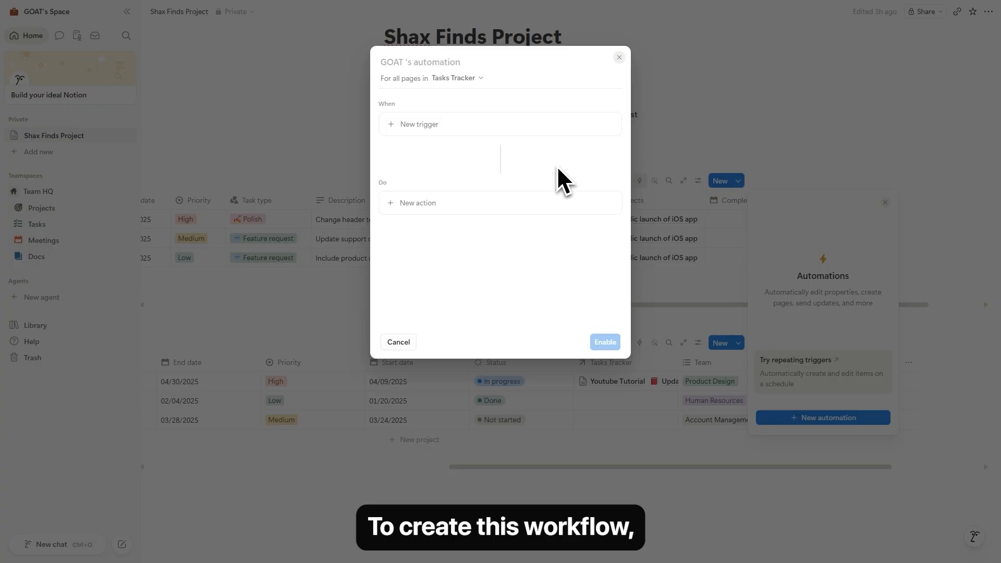
click(410, 125)
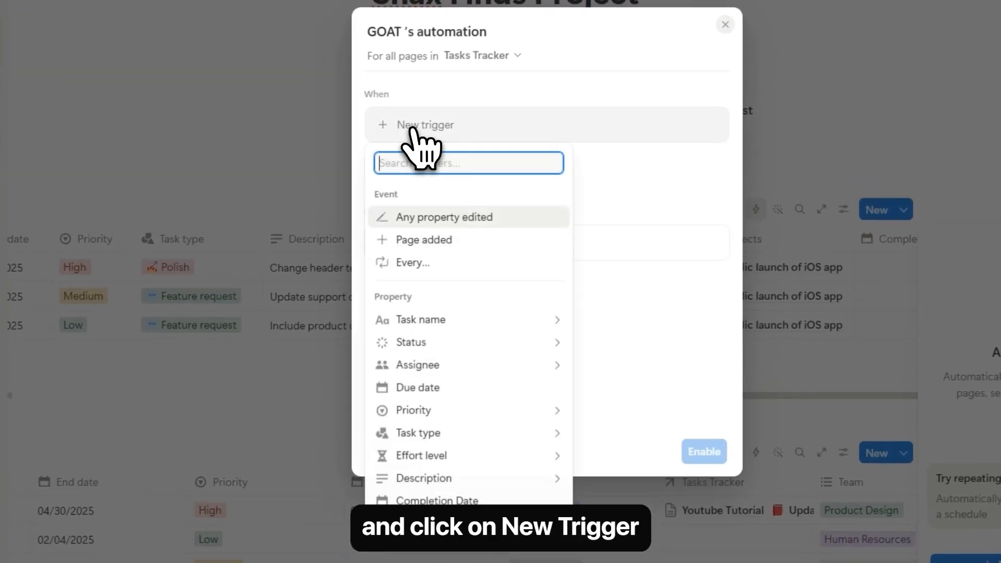
click(419, 342)
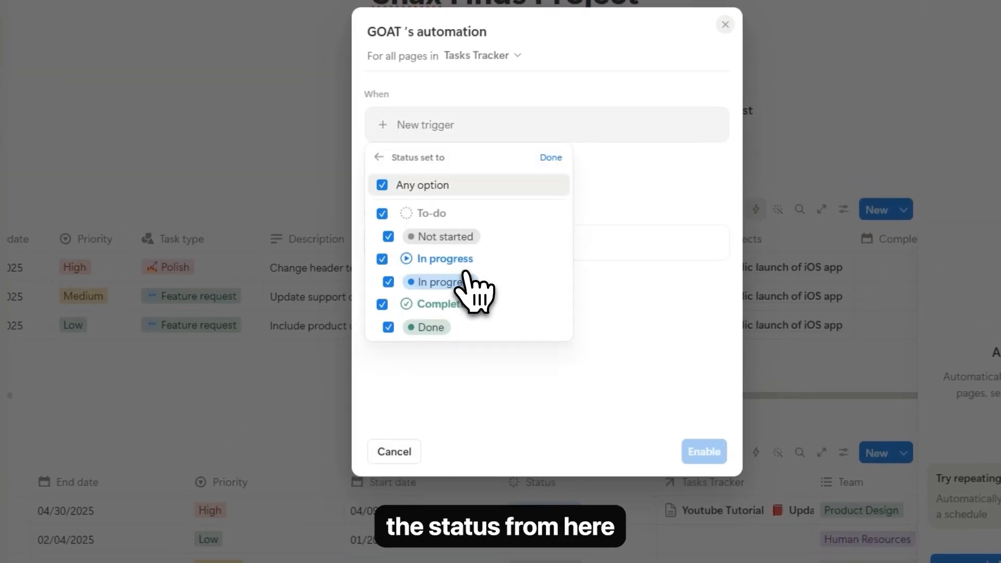
click(551, 158)
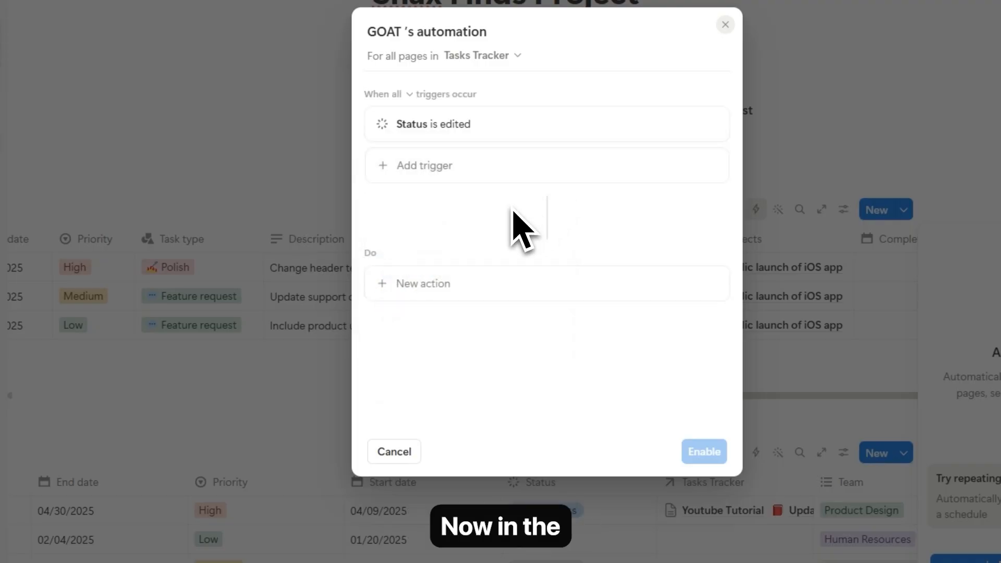
Add an action setting Completion Date to Date triggered, enable the automation, and close the automations list.
click(422, 285)
click(426, 353)
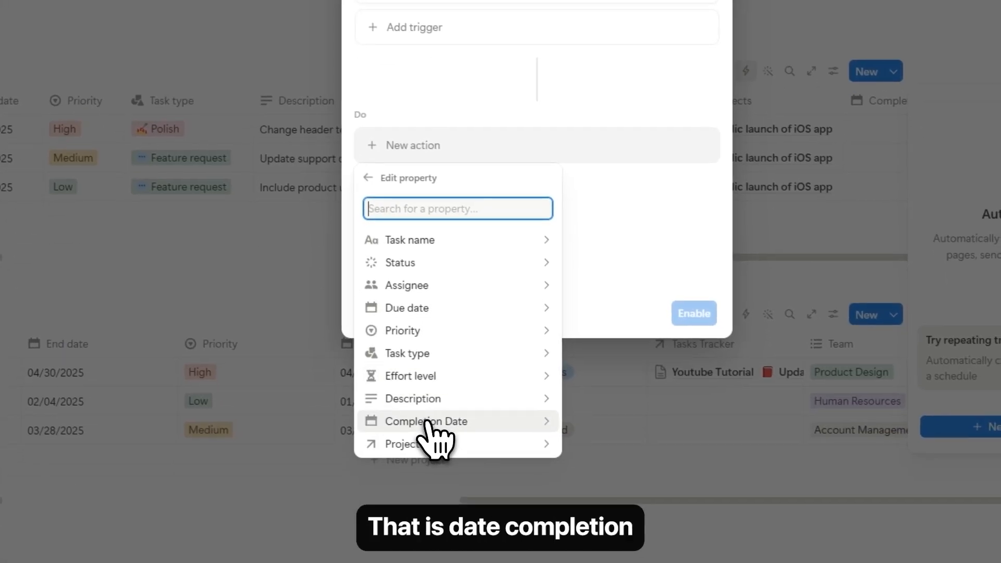
click(426, 421)
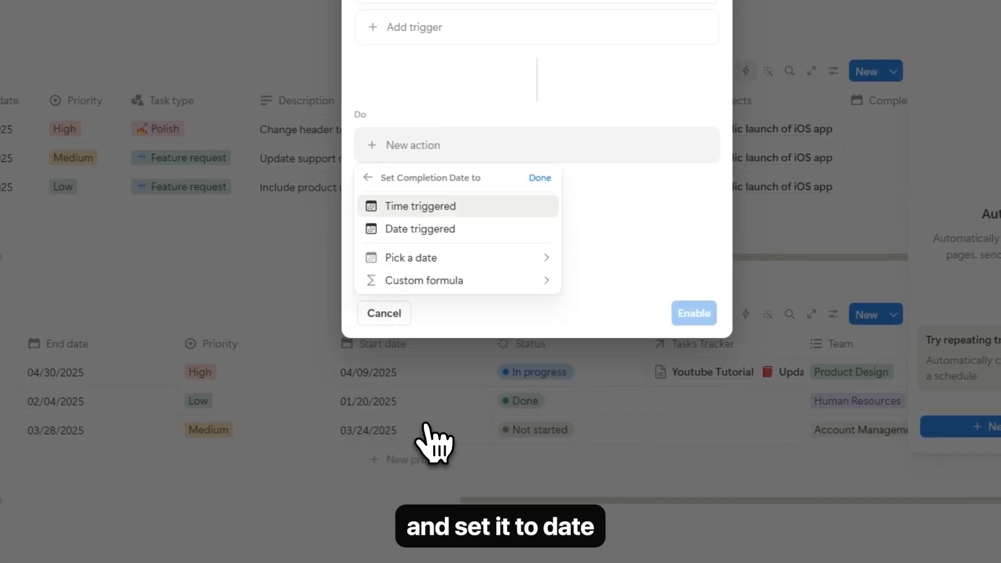
click(413, 238)
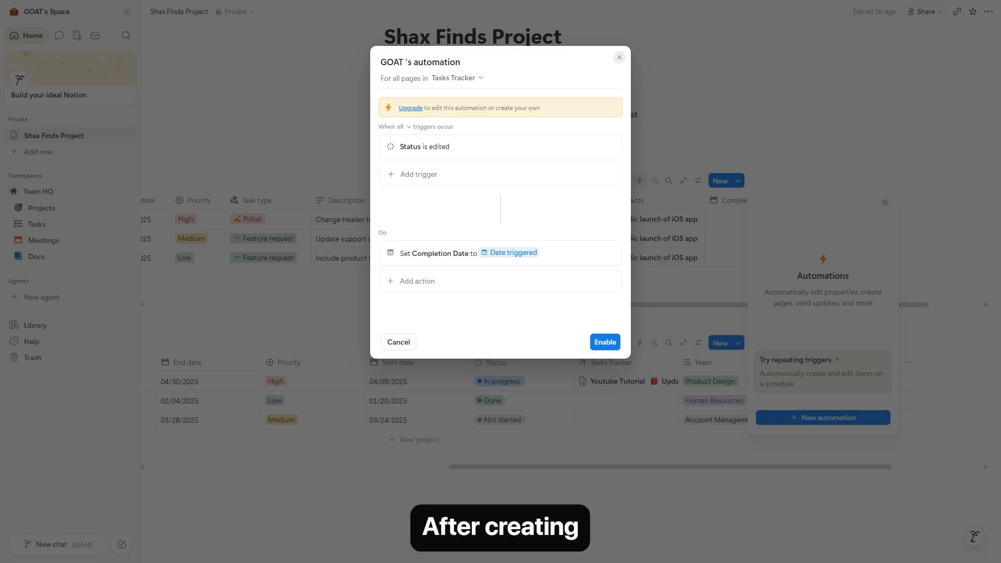
click(606, 342)
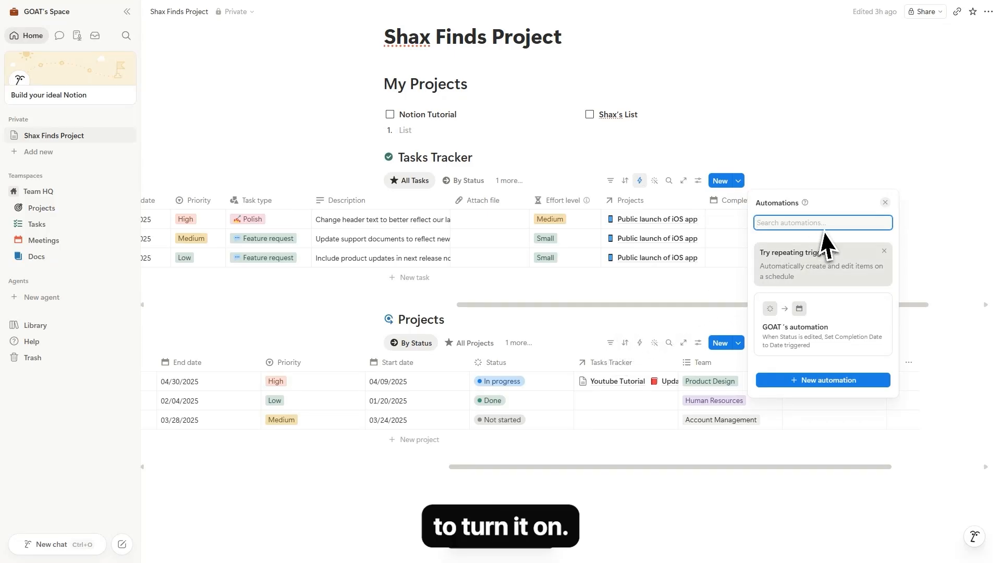
click(884, 203)
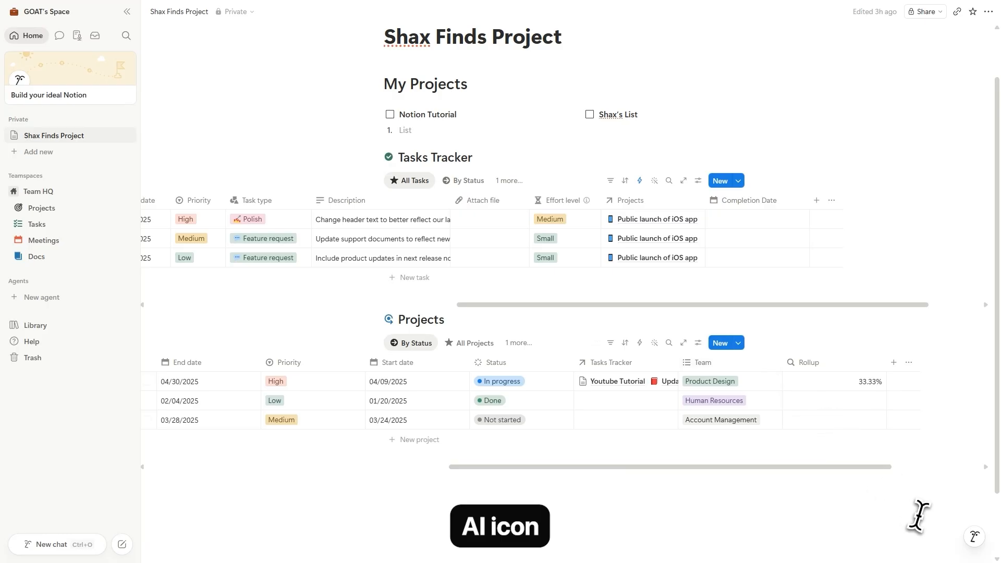
Ask Notion AI to "SUMMARIZE THIS Page" and how many tasks are in progress.
click(984, 553)
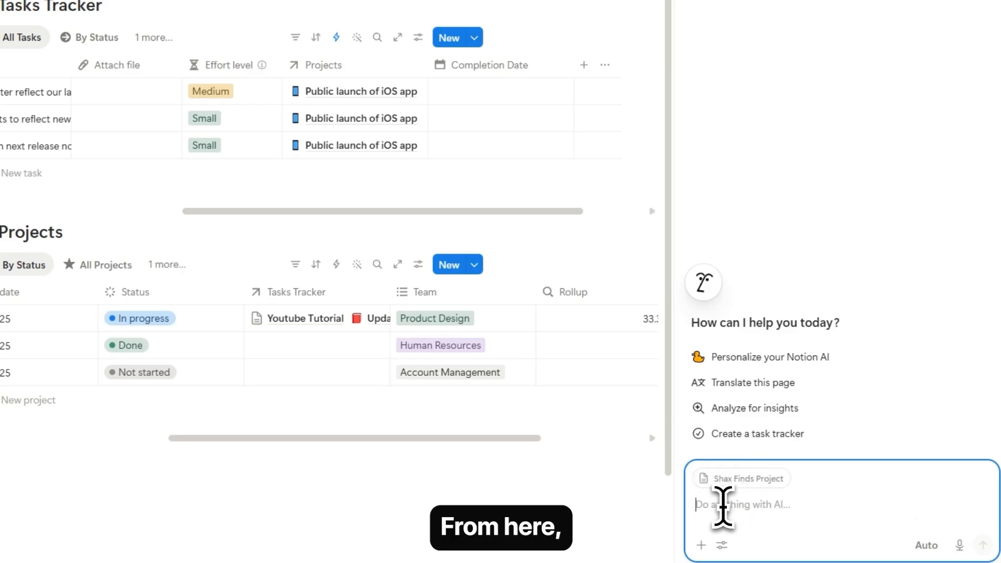
text(MARI)
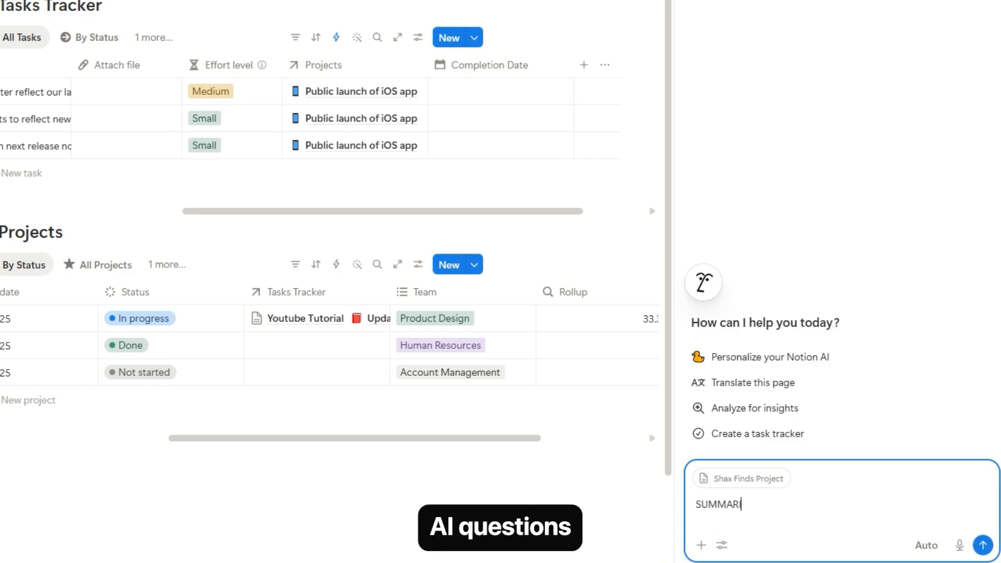
text(ZE THIS Pa)
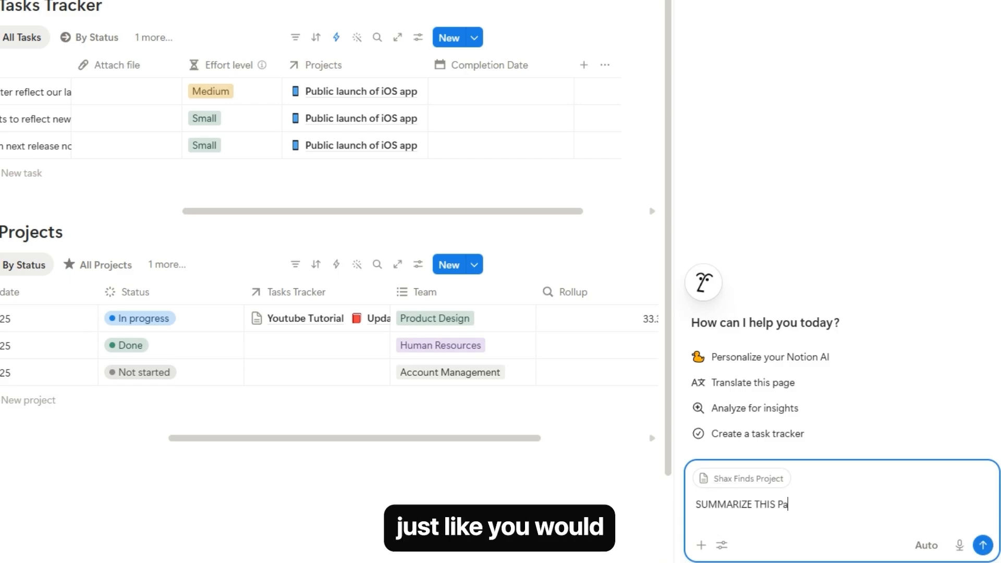
text(g)
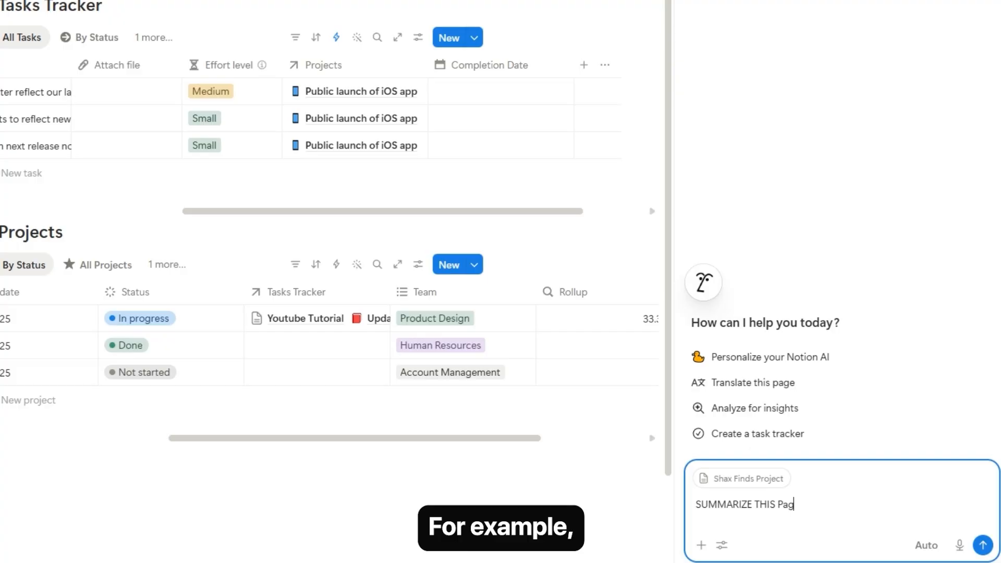
text(e)
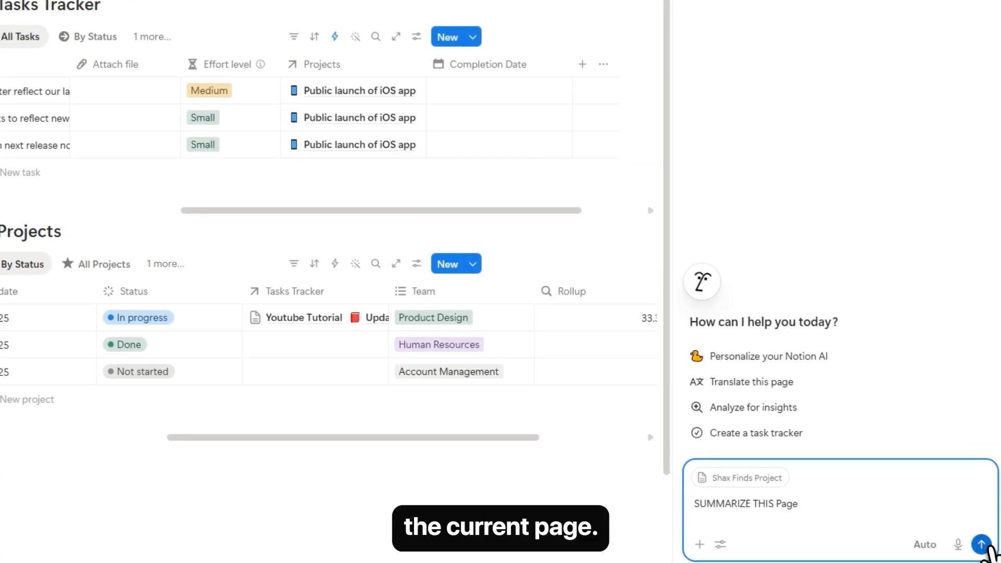
click(981, 544)
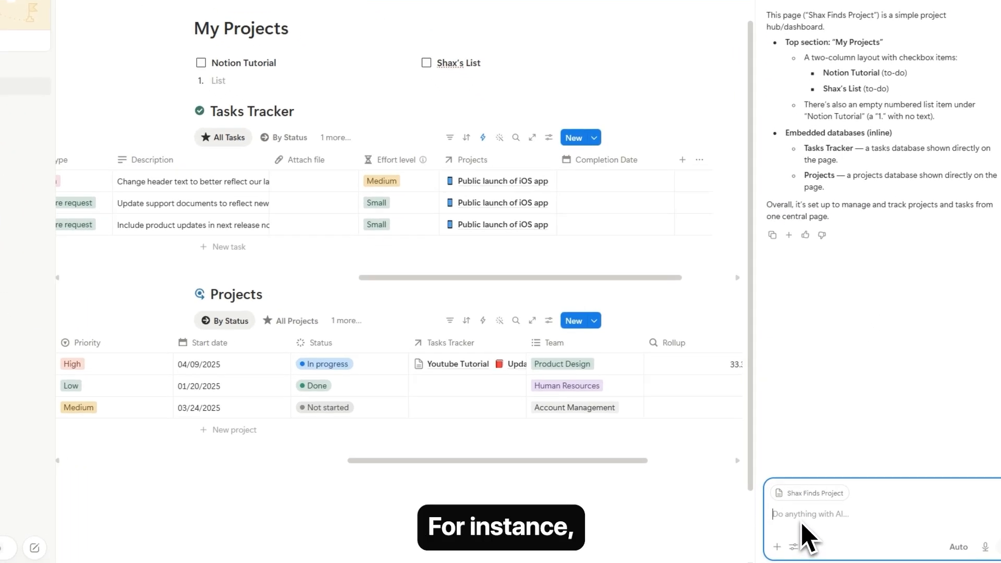
text(hoq many tasks are in progress)
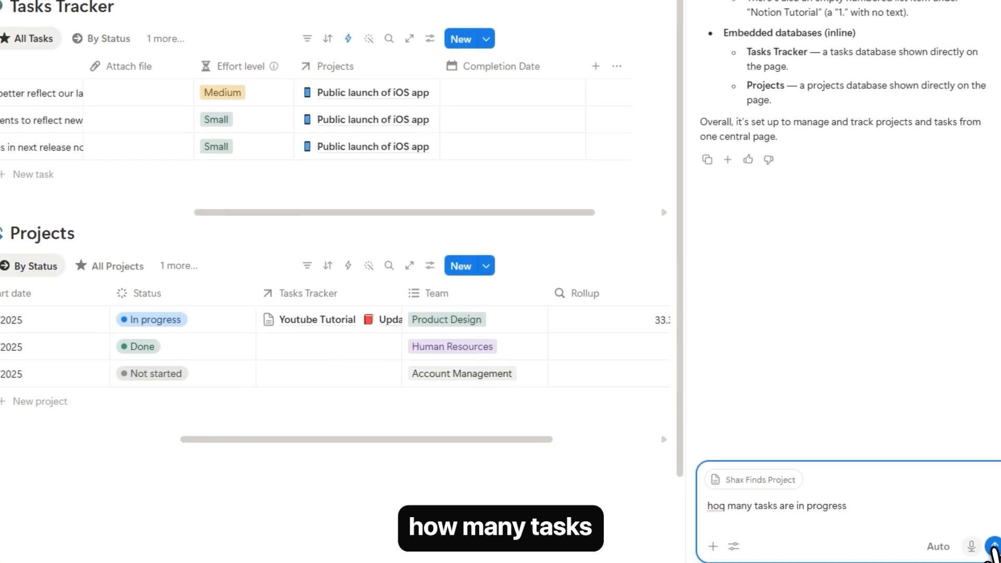
click(996, 550)
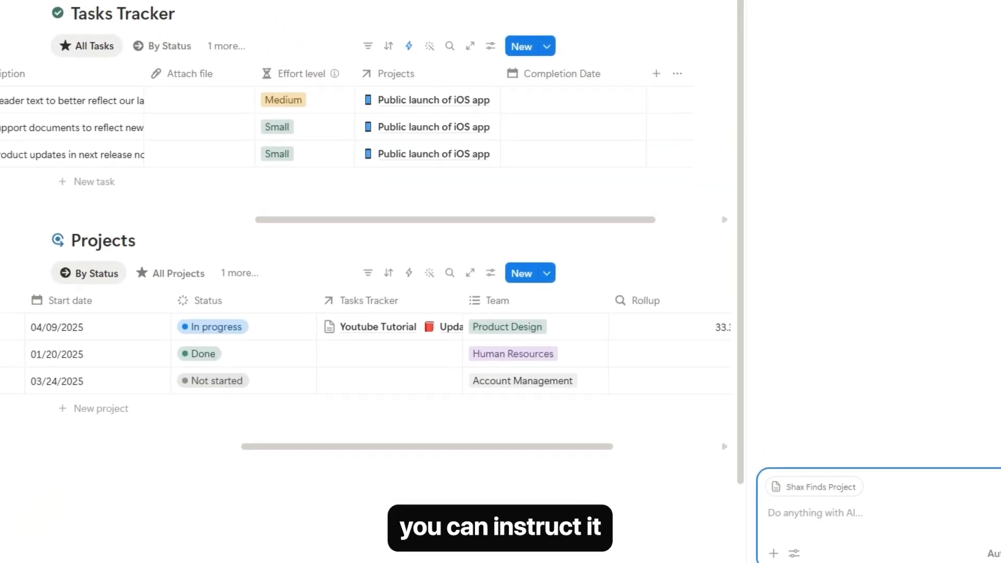
Have Notion AI move the task from in progress to the done column and show the changes it made.
text(move task from in progress to done coloumn)
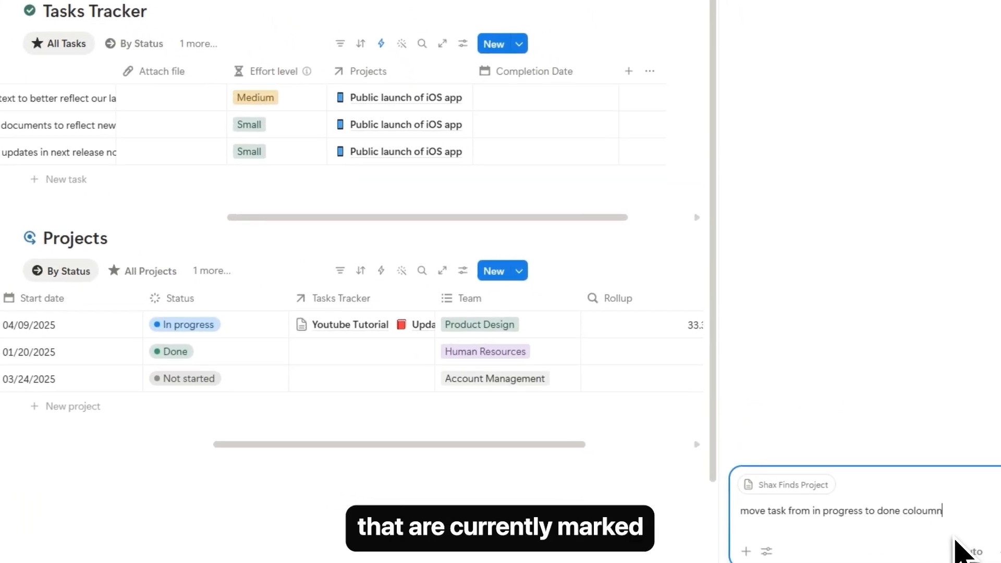
click(985, 544)
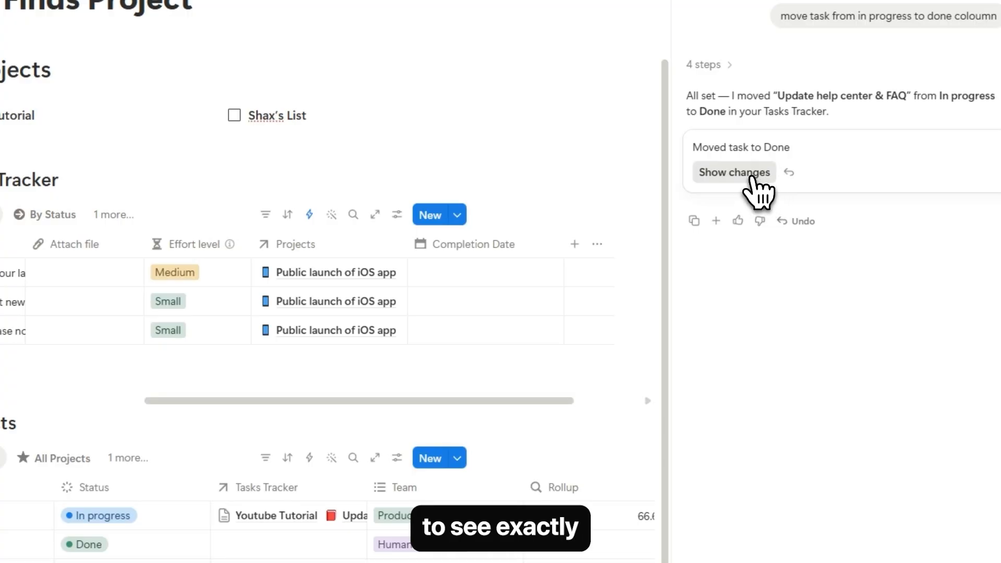
click(760, 177)
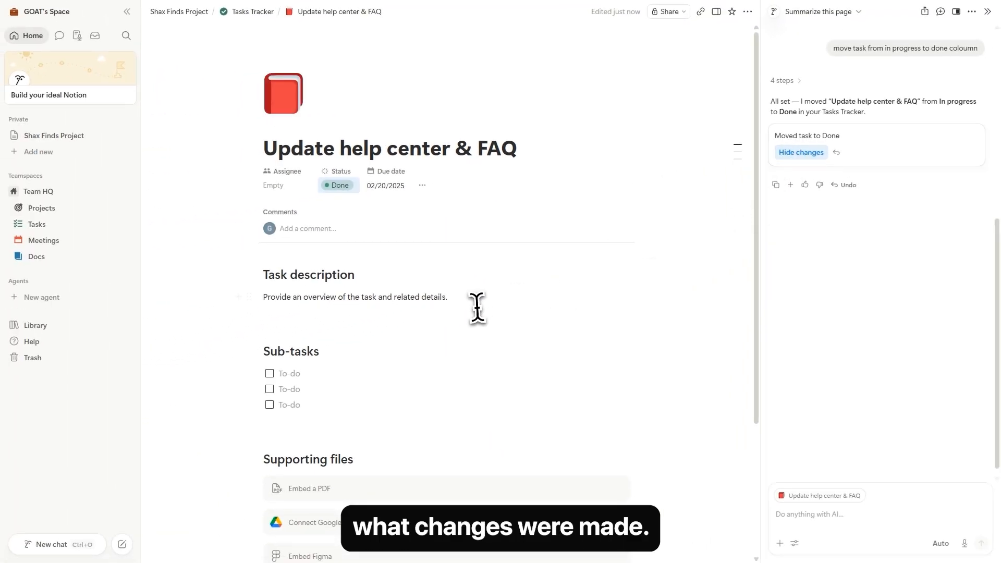
Look over the "Update help center & FAQ" task page and hide the highlighted changes made by Notion AI.
scroll(364, 229, down, 3)
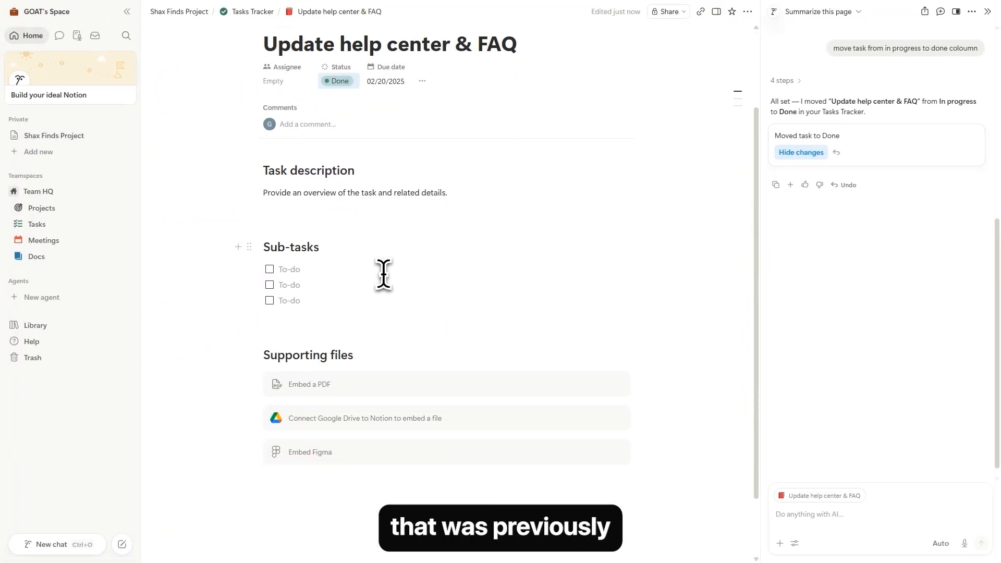
scroll(365, 292, up, 3)
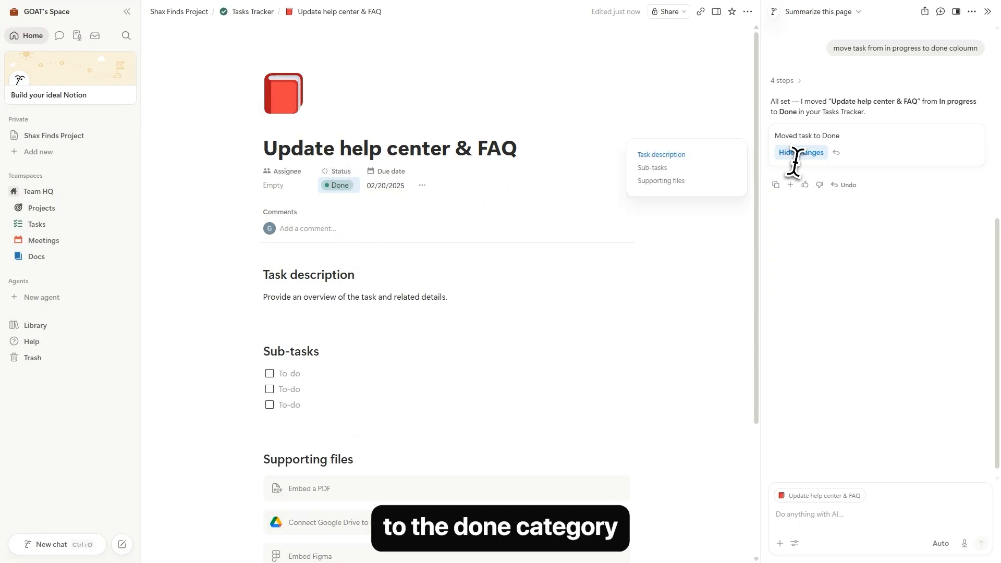
click(816, 156)
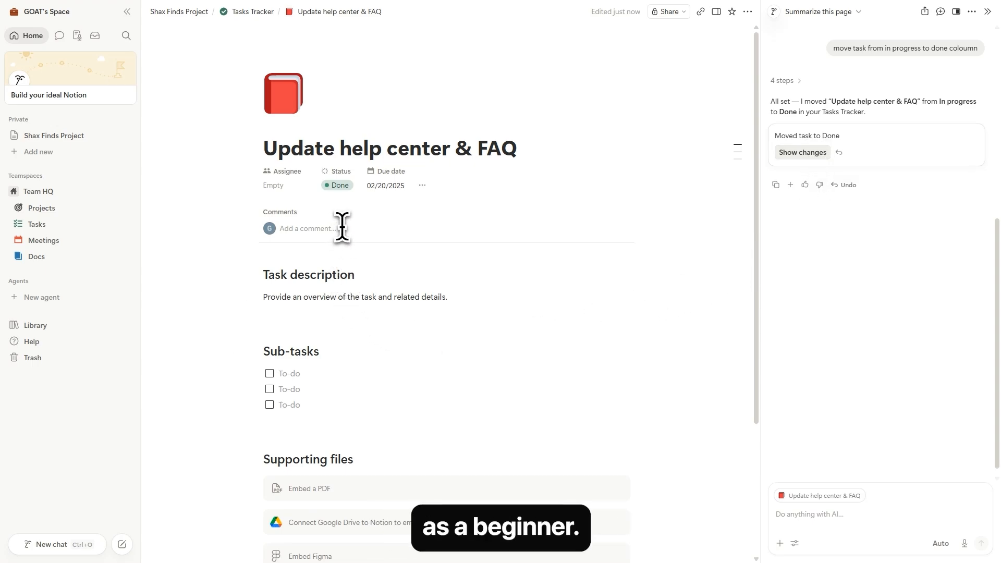
Return through the Tasks Tracker to the Shax Finds Project page and review its Tasks Tracker and Projects databases.
click(251, 14)
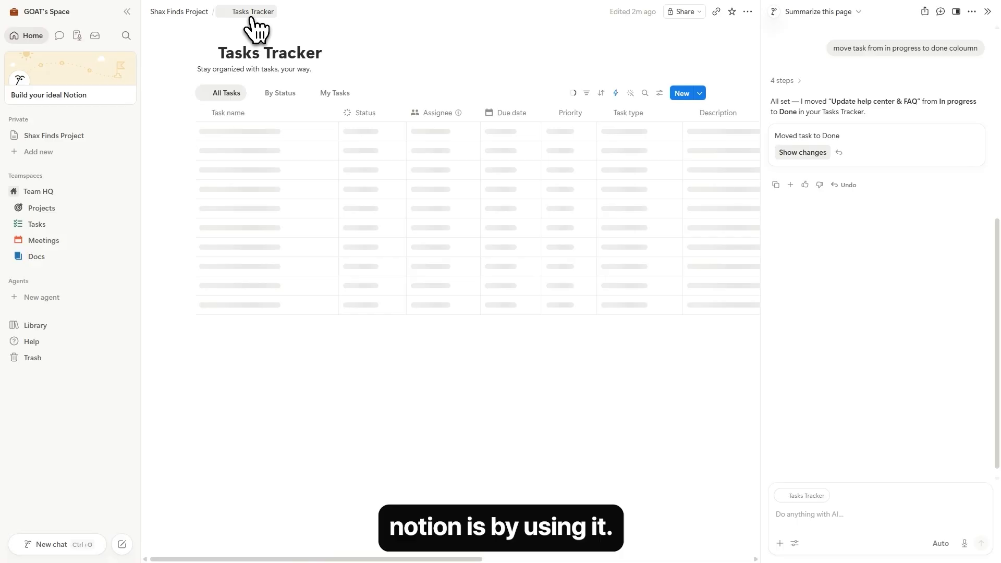
click(179, 12)
scroll(553, 375, down, 2)
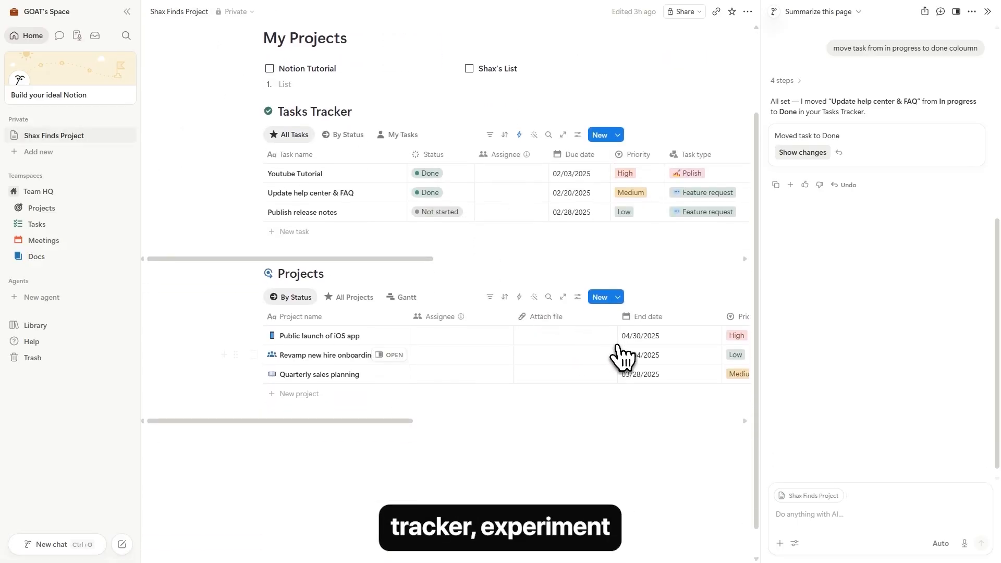
scroll(579, 367, up, 2)
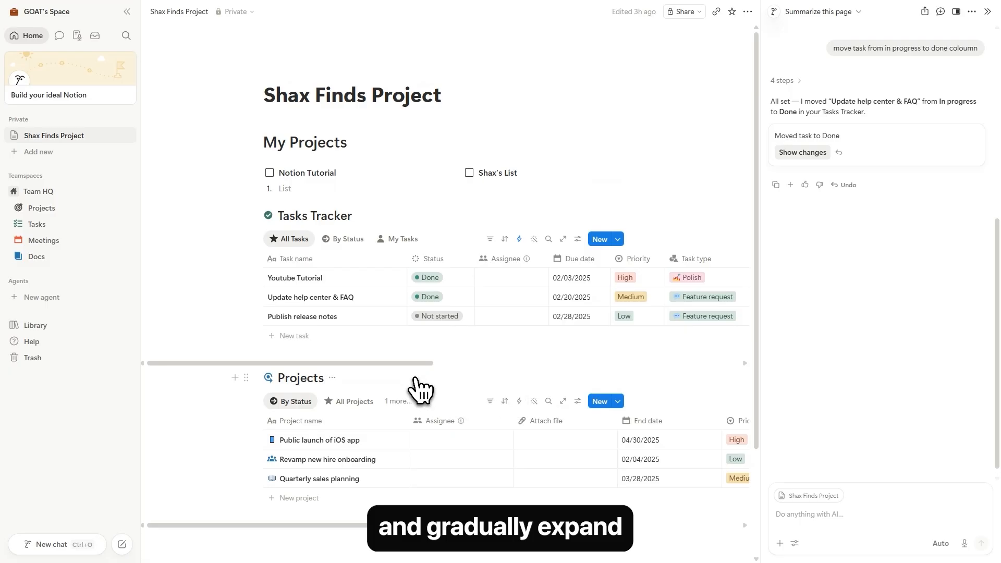